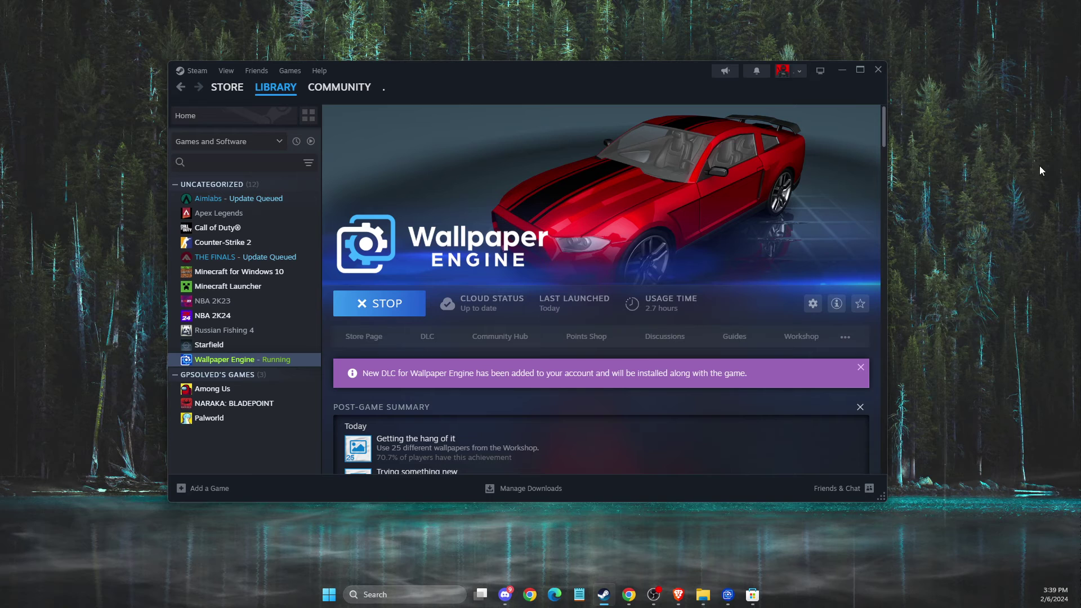
In GeForce Experience, check for driver updates and confirm NVIDIA Studio Driver 551.23 is the latest.
click(847, 76)
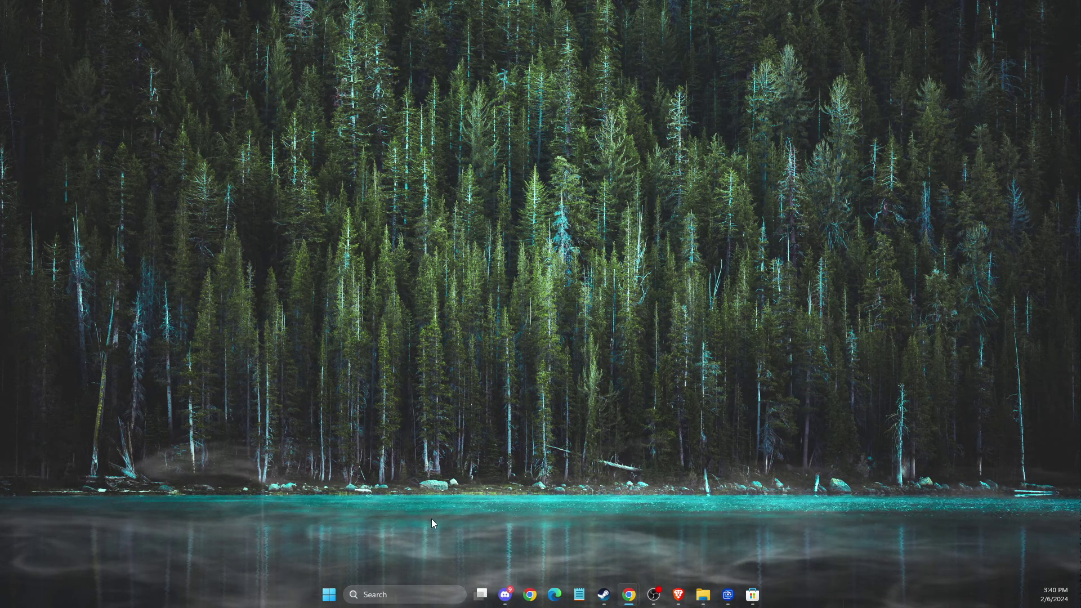
click(400, 592)
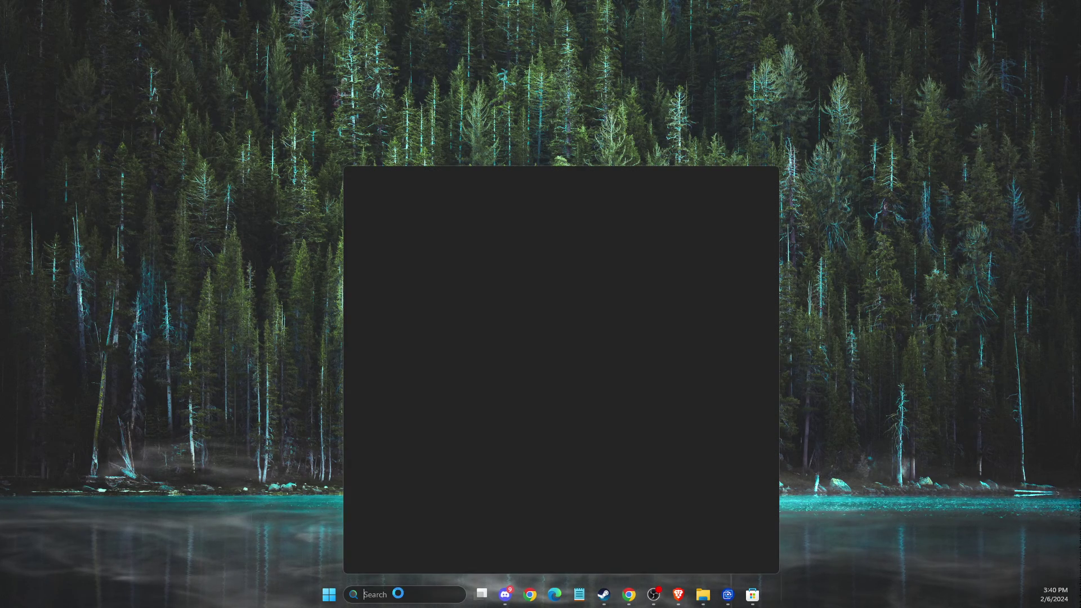
text(GEF)
click(402, 258)
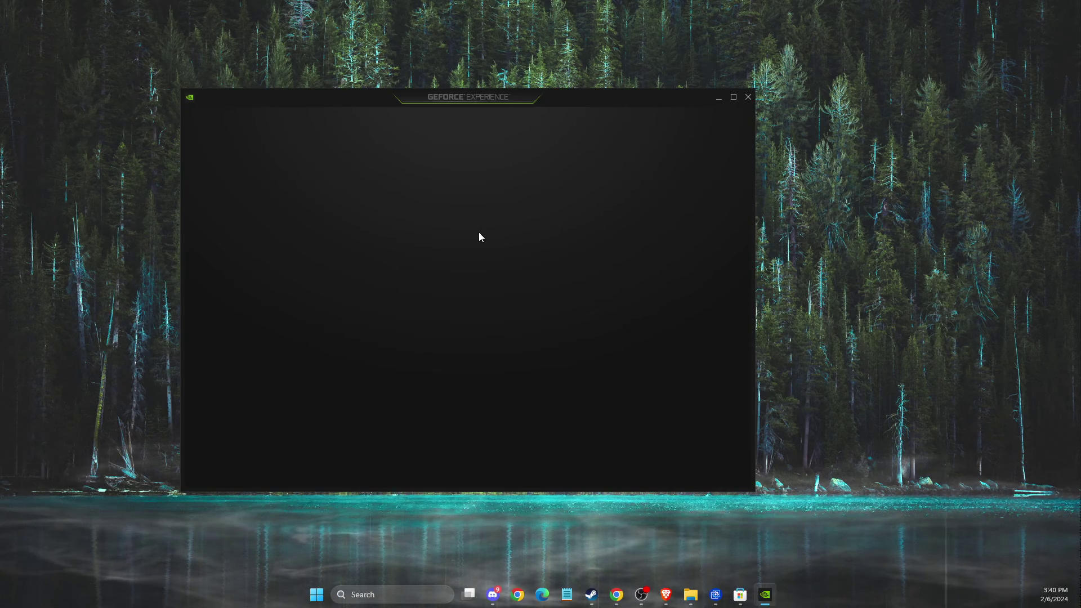
click(282, 129)
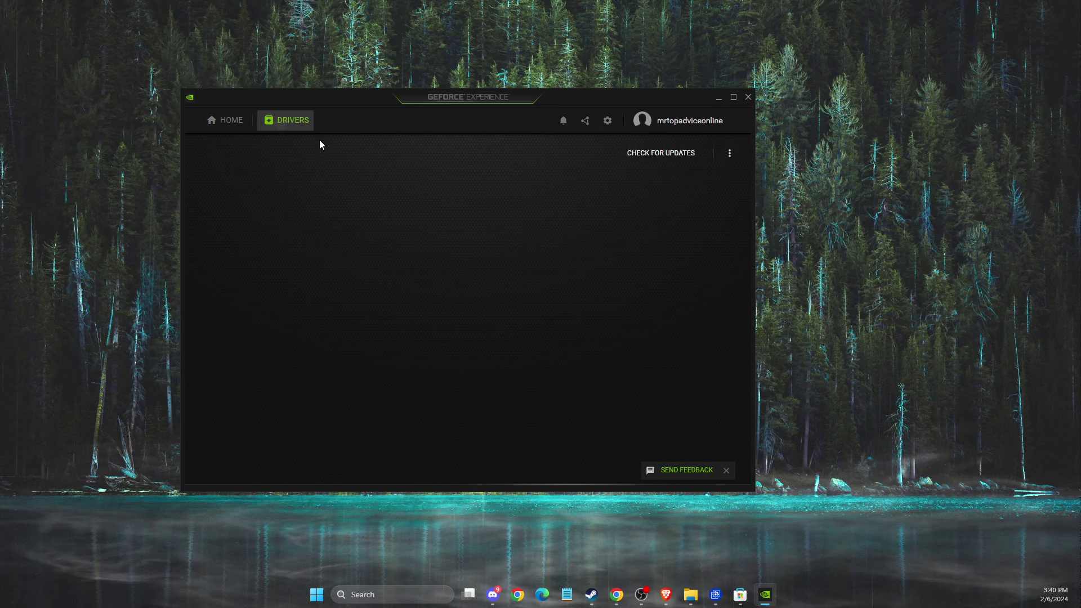
click(653, 155)
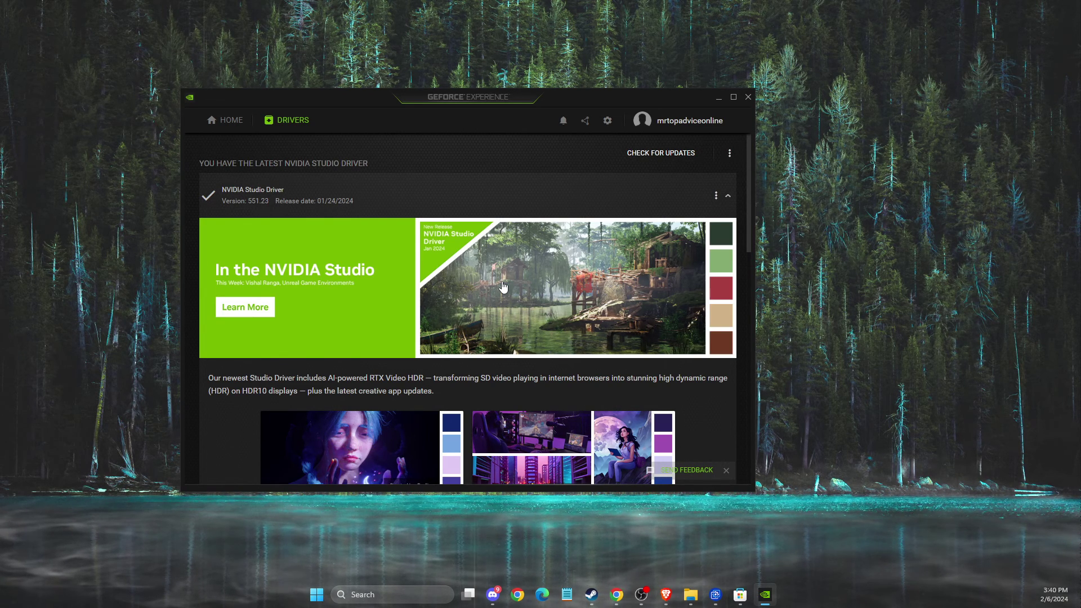
Close GeForce Experience, open Device Manager and center its window on screen.
click(748, 97)
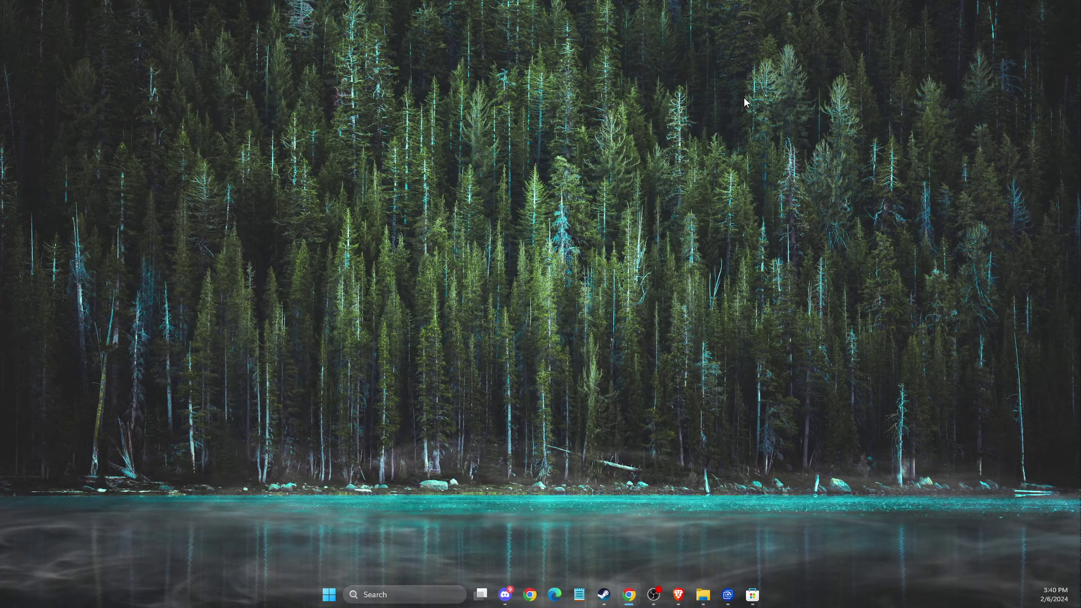
click(380, 596)
text(DEVICE)
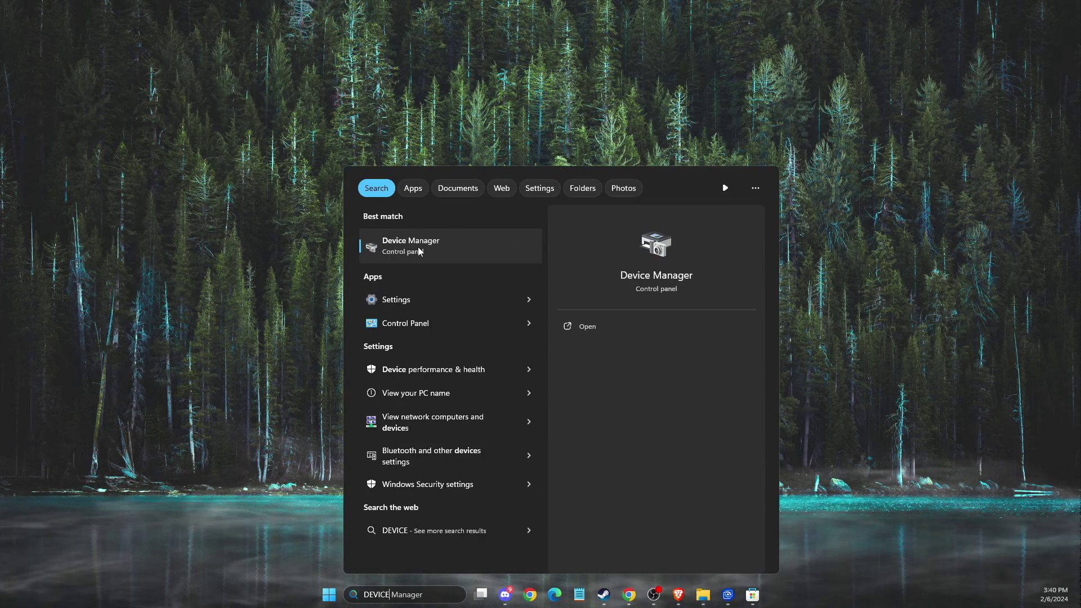
click(416, 243)
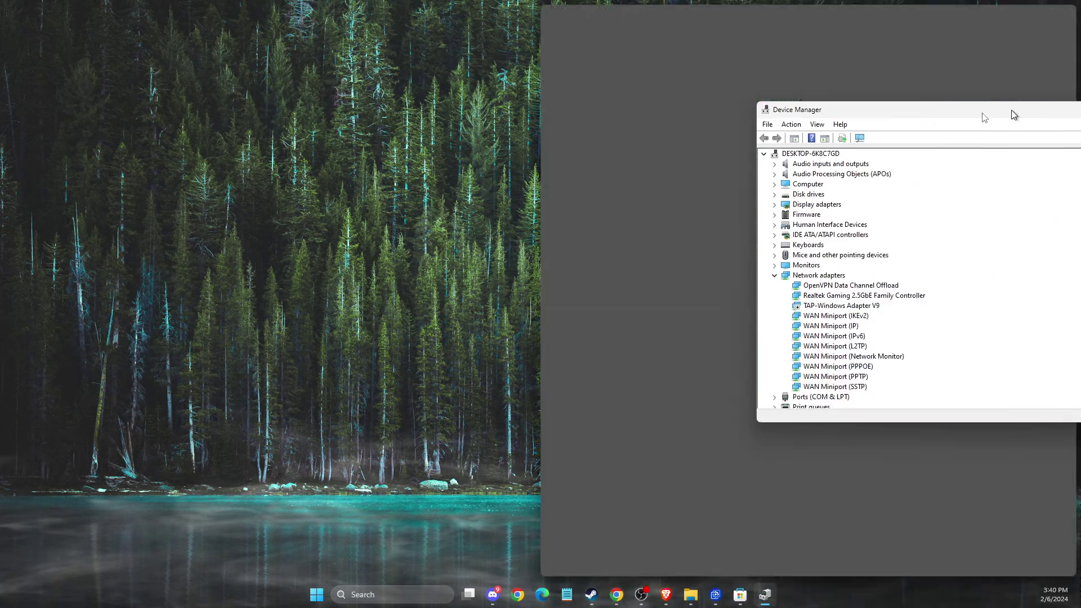
drag(983, 114, 486, 97)
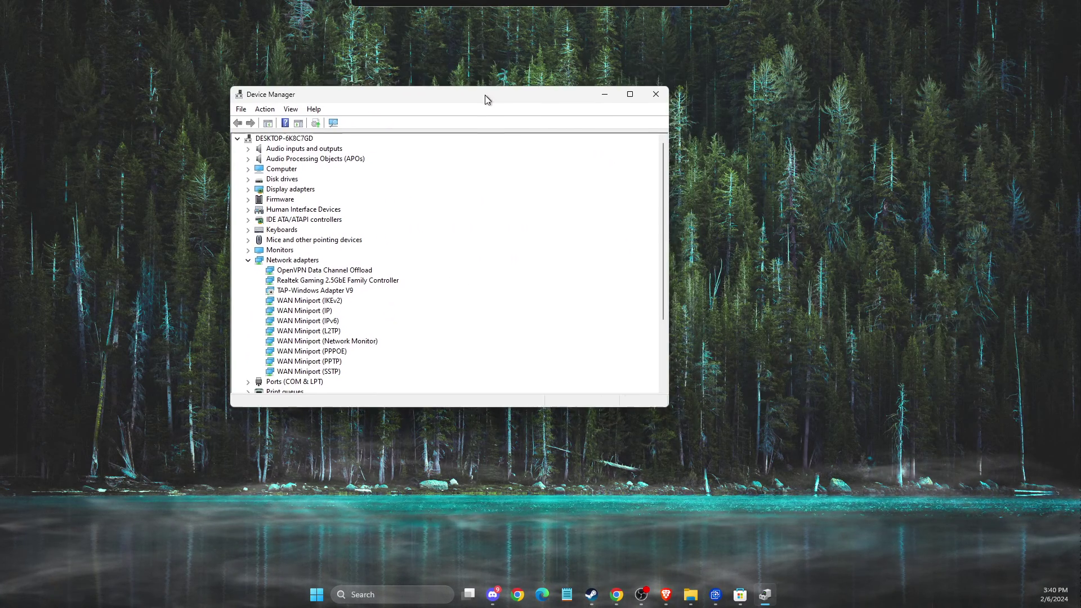
Update the NVIDIA GeForce RTX 3070 driver automatically, confirm the best driver is installed, and close Device Manager.
double_click(293, 191)
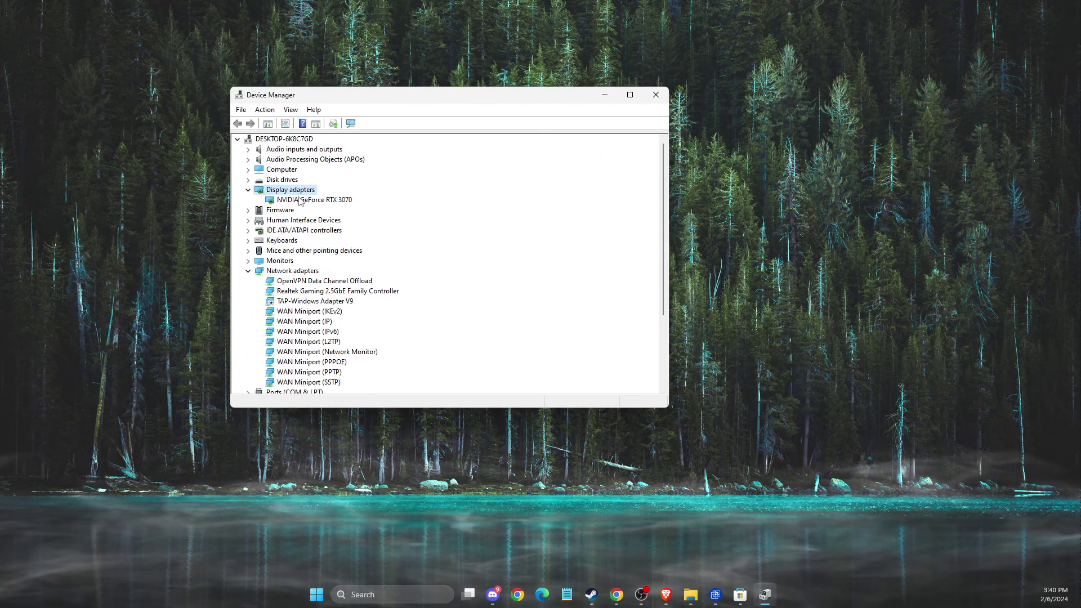
click(308, 201)
right_click(308, 204)
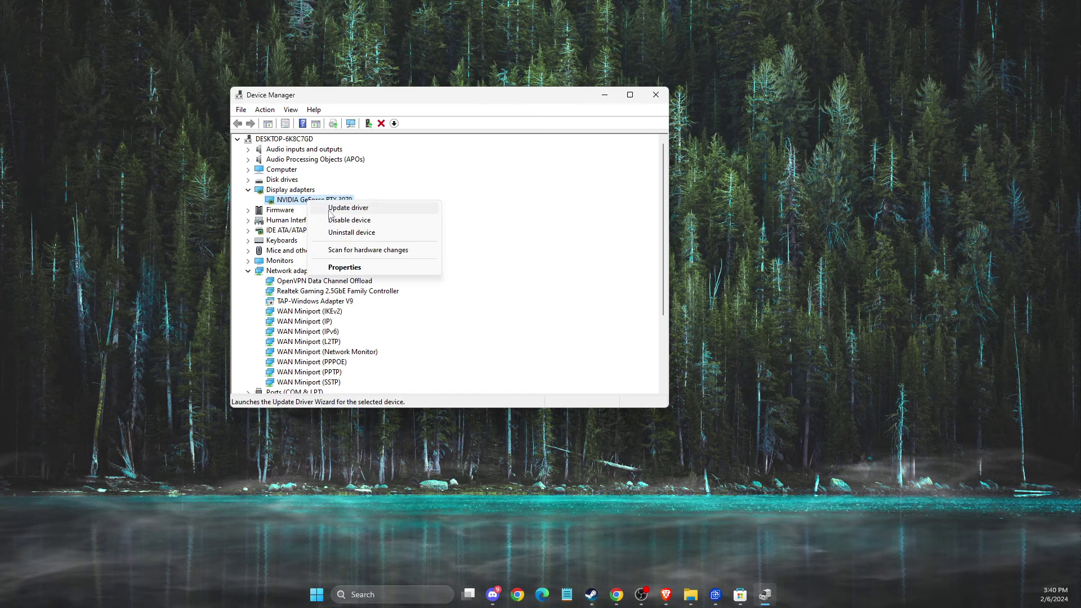
click(334, 210)
click(450, 230)
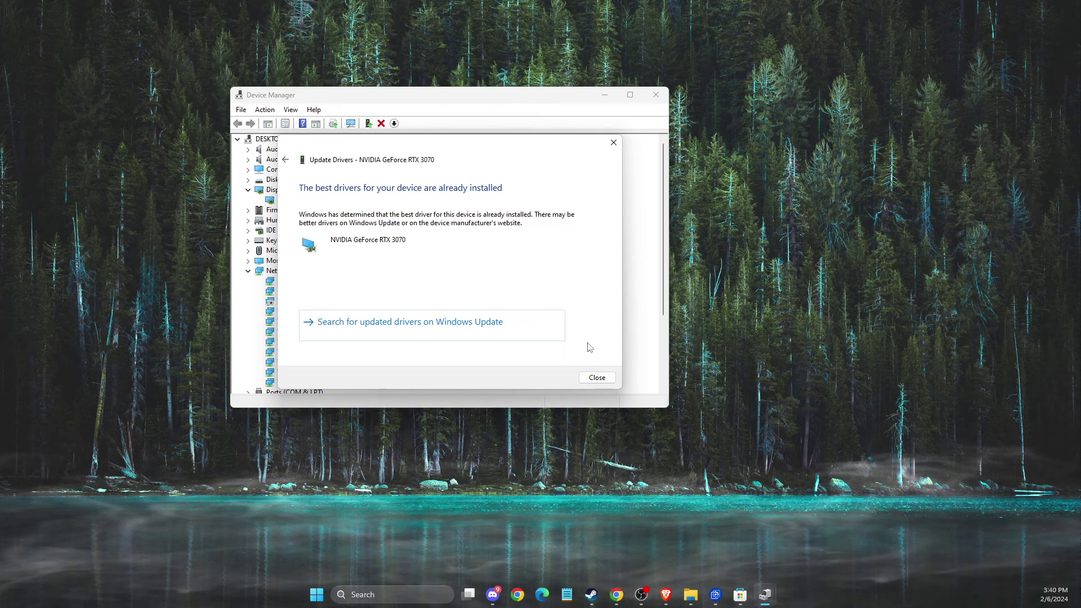
click(594, 377)
click(654, 98)
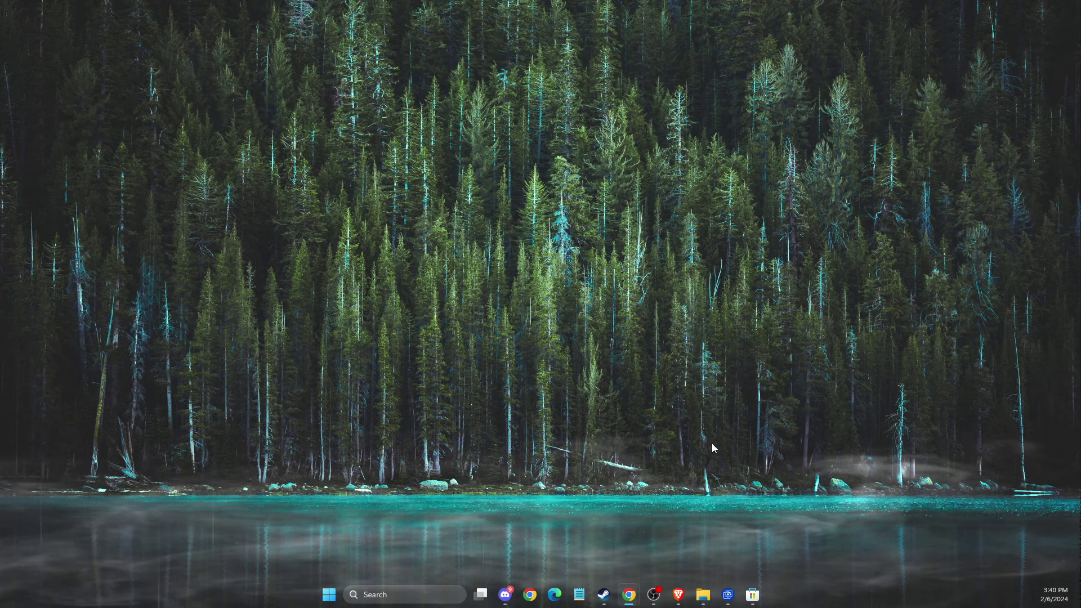
Open Wallpaper Engine's Steam properties and view its Installed Files, 527.28 MB on drive C:.
click(604, 594)
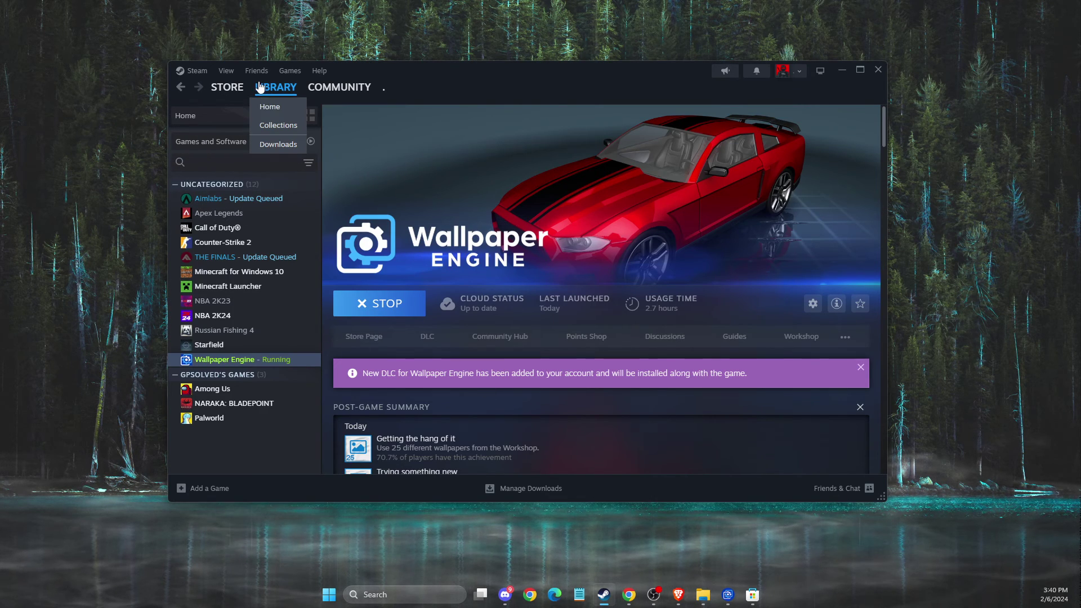
right_click(212, 362)
click(242, 442)
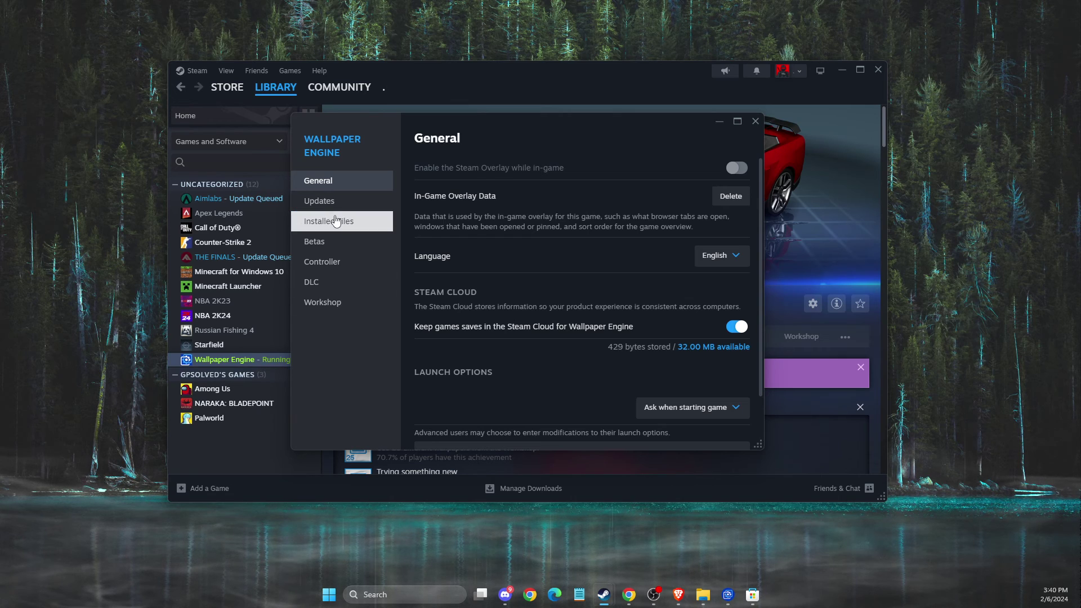
click(336, 221)
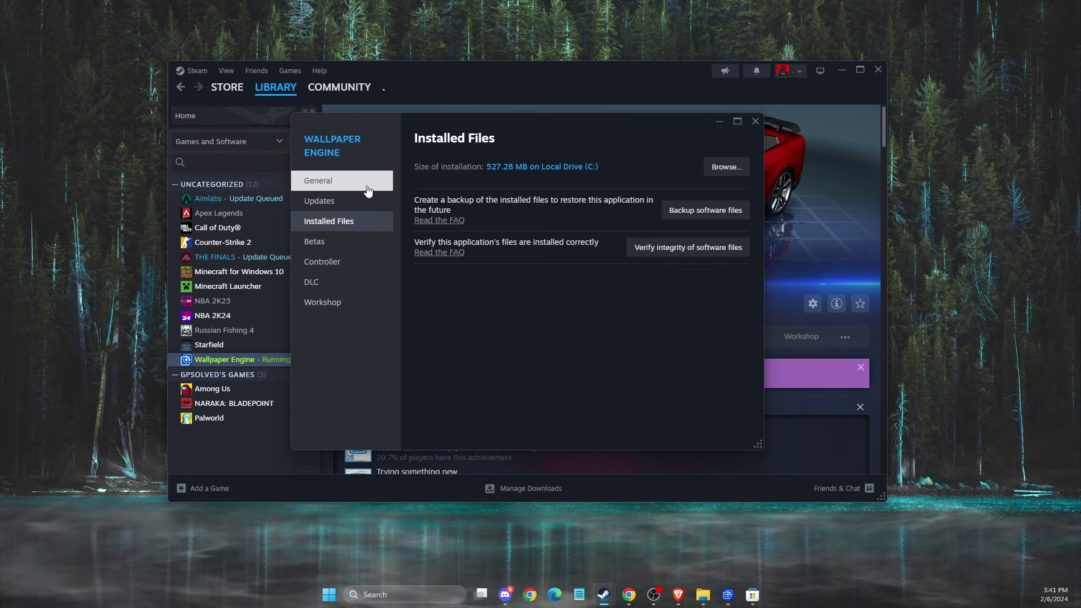
Review Wallpaper Engine's launch options on the General page.
click(366, 190)
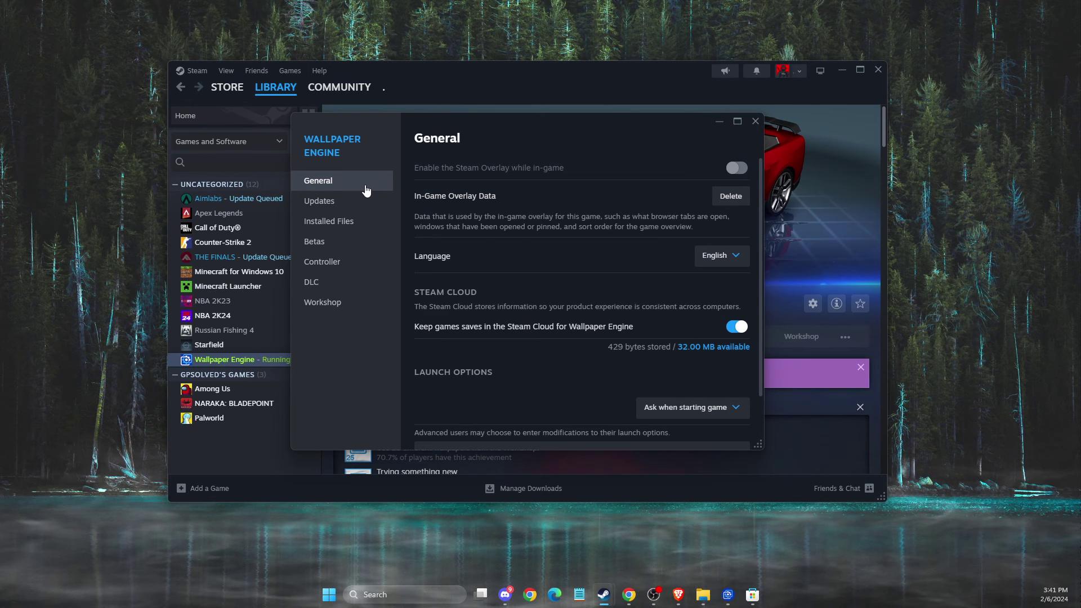
scroll(533, 245, down, 1)
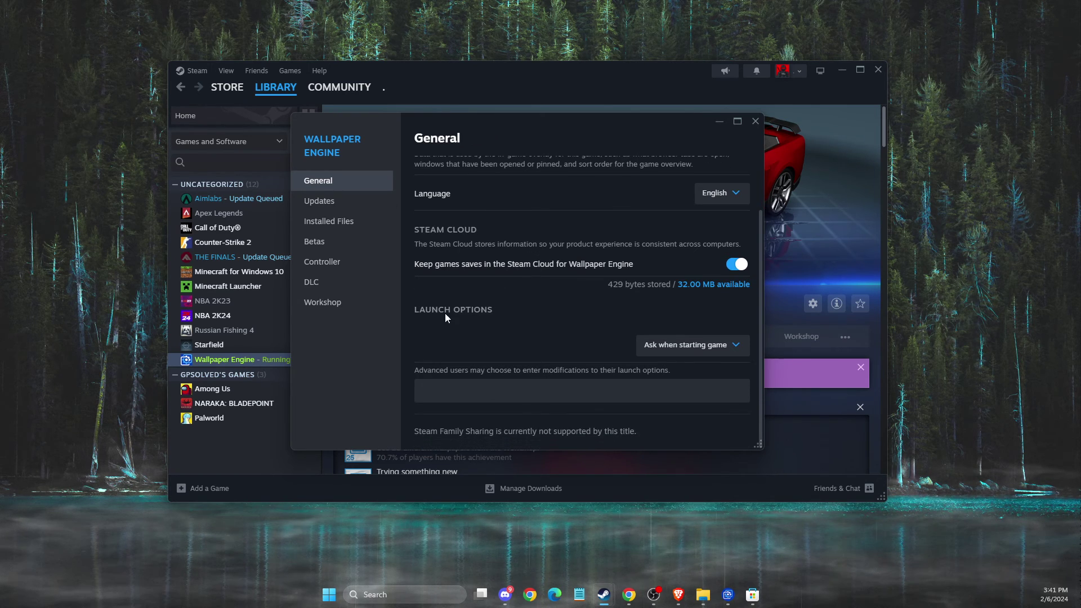
click(653, 347)
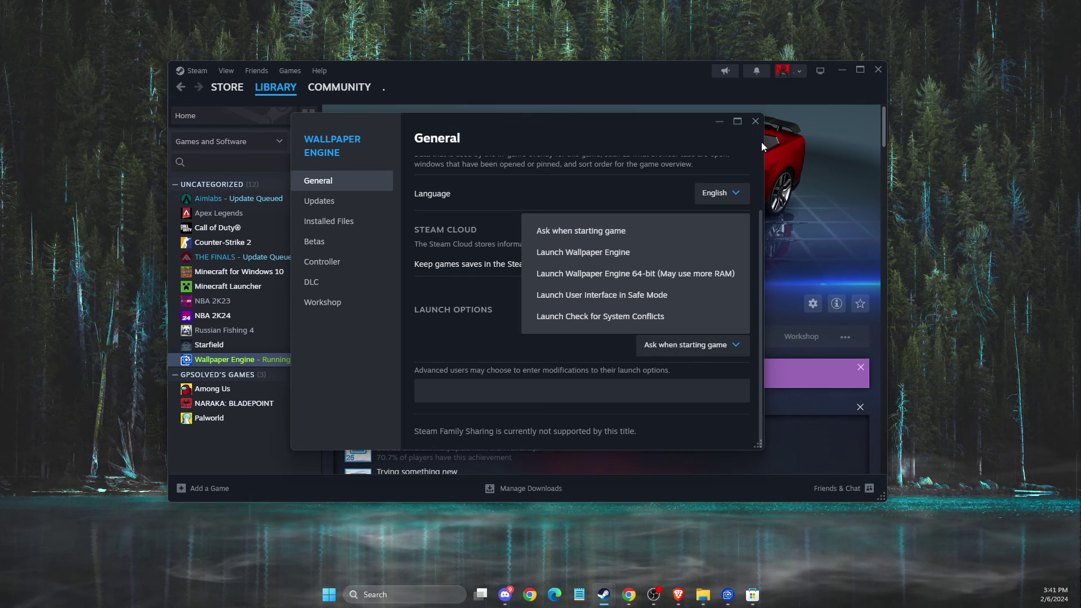
Leave the launch option at Ask when starting game and close Properties and Steam.
click(753, 121)
click(755, 121)
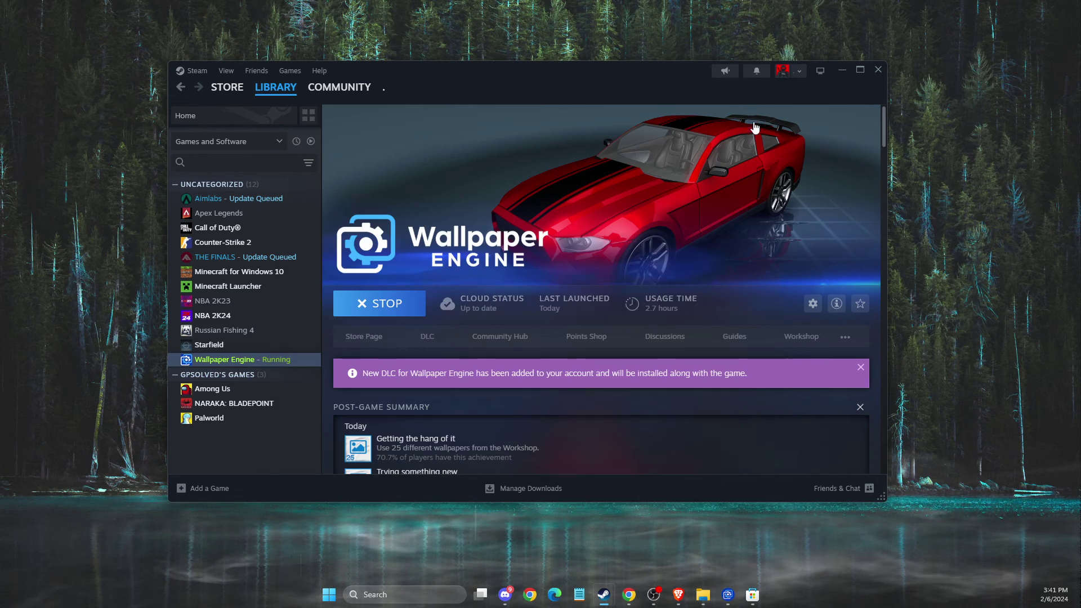
click(878, 70)
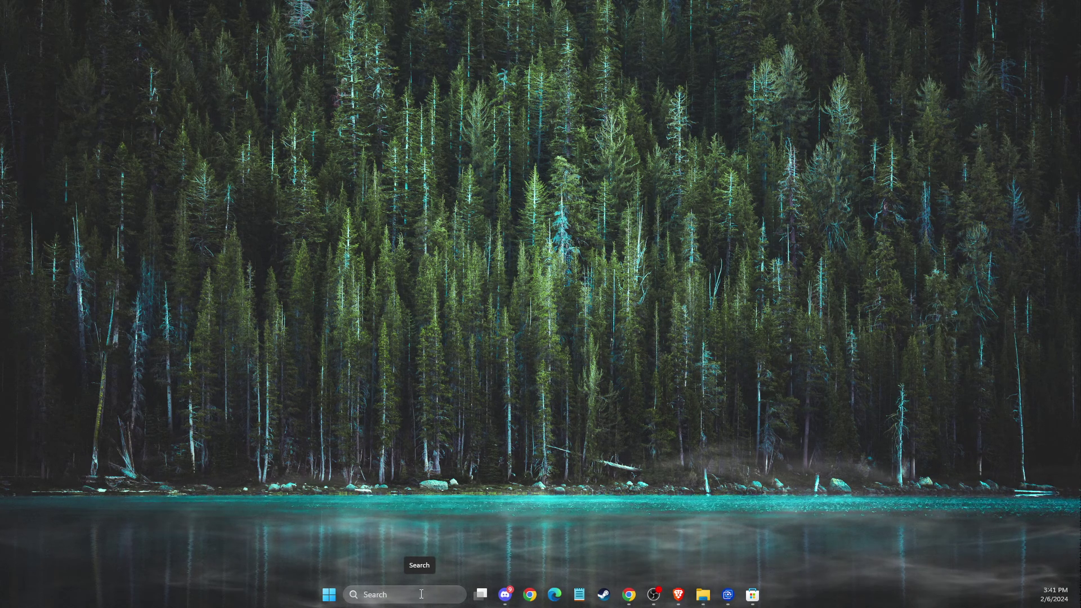
Open Windows Defender Firewall's list of apps allowed through the firewall.
click(420, 594)
text(WINDOWS)
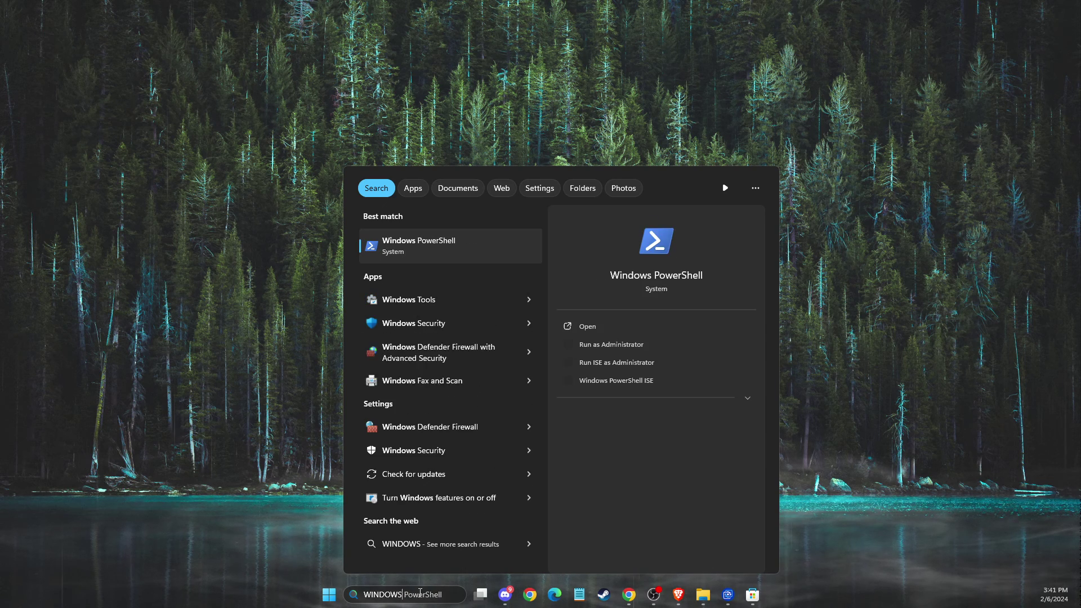
text( DEFENDER)
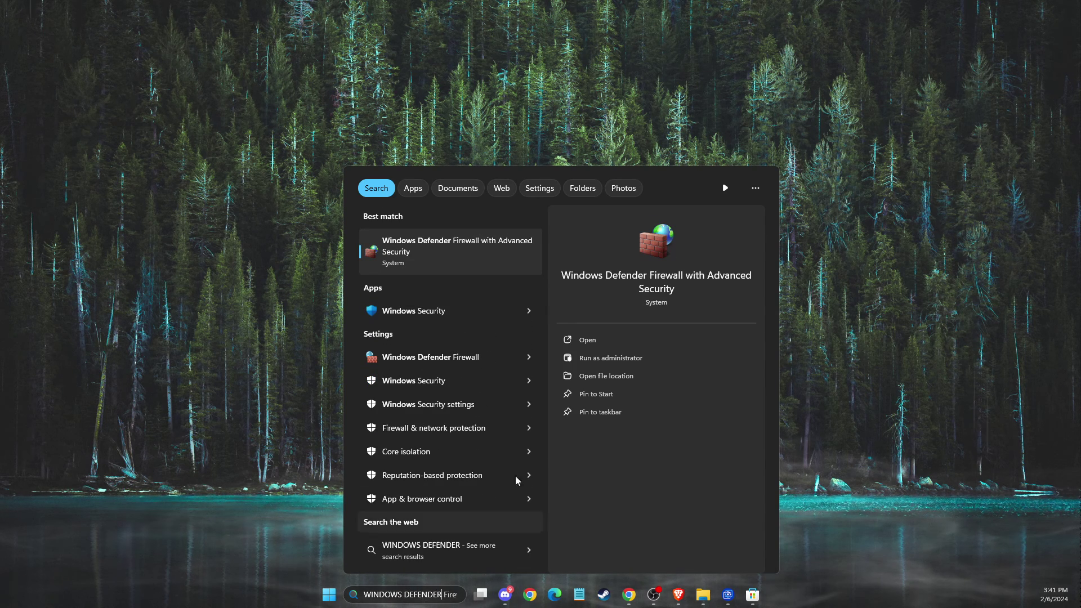
click(514, 360)
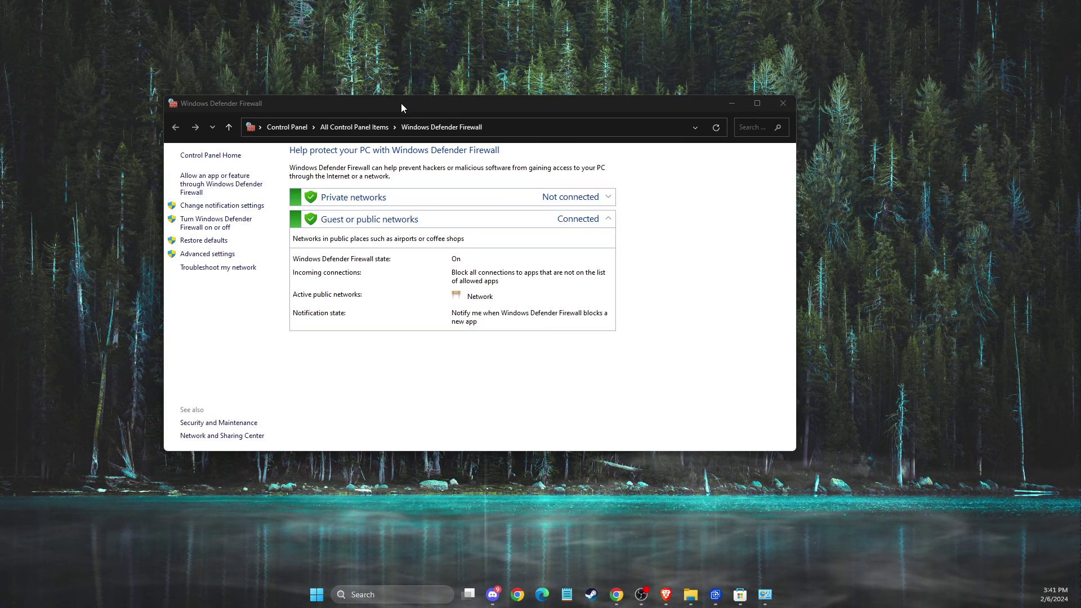
mouse_move(401, 103)
mouse_down()
mouse_move(428, 100)
mouse_move(402, 120)
mouse_up()
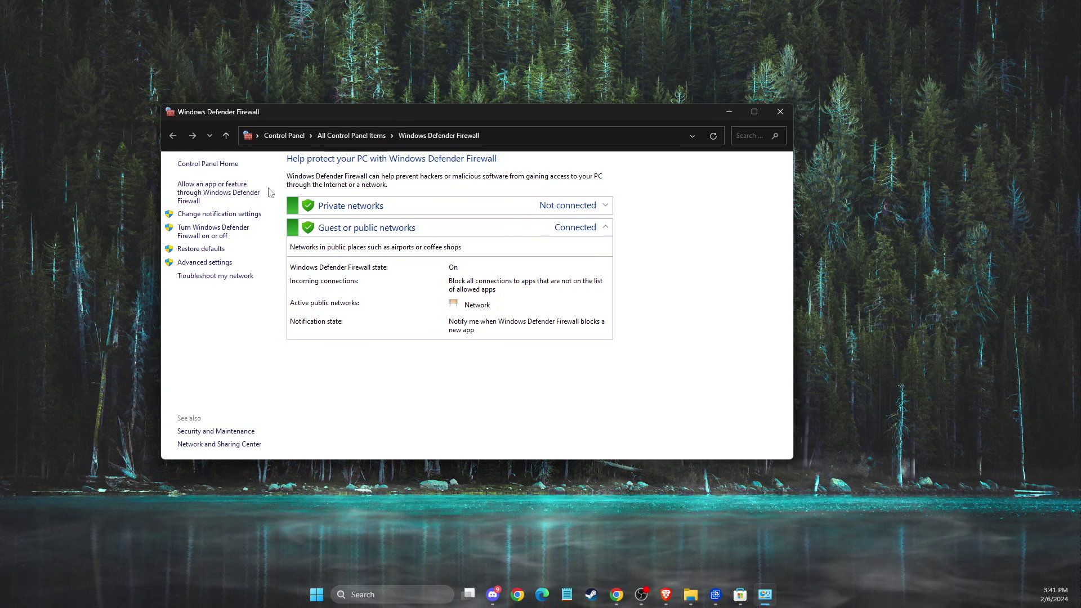
click(219, 197)
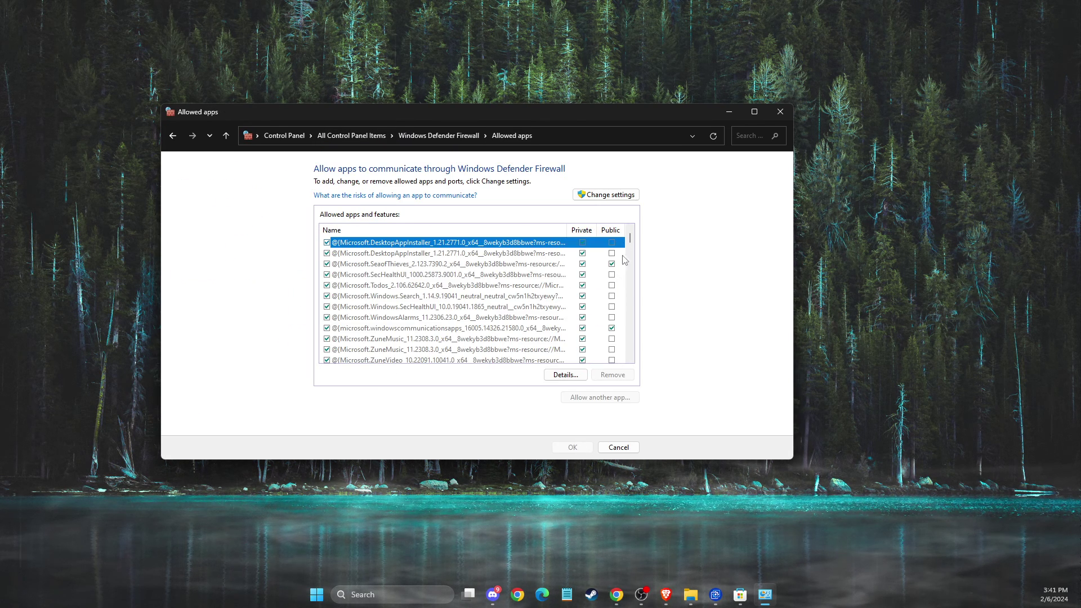
Unlock editing, check the Wallpaper Engine and wallpaper64.exe entries, and start allowing another app.
click(600, 195)
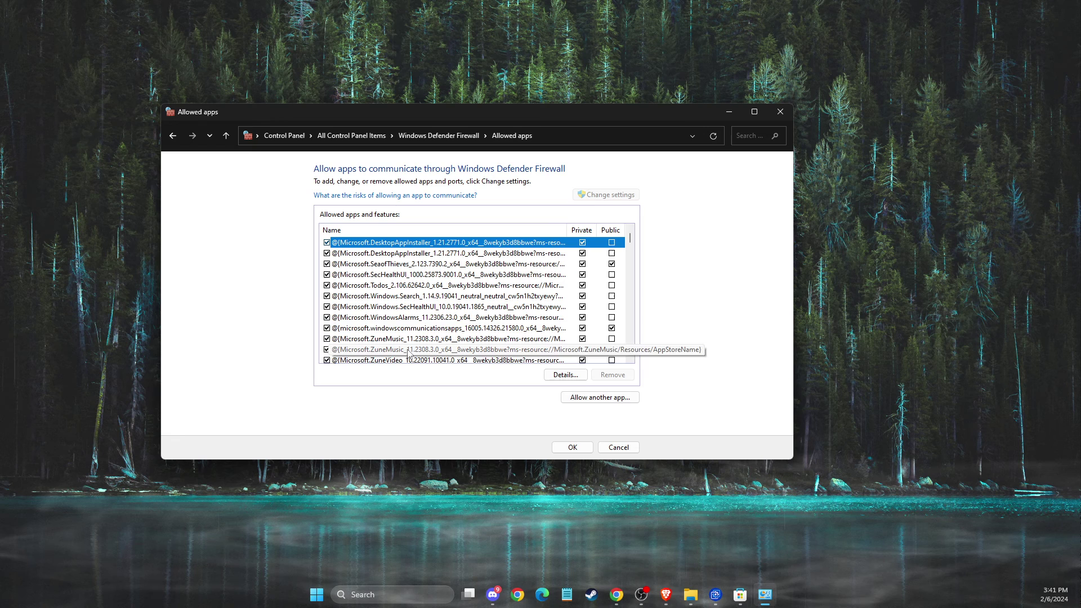
text(wallpaper6)
click(365, 263)
click(362, 245)
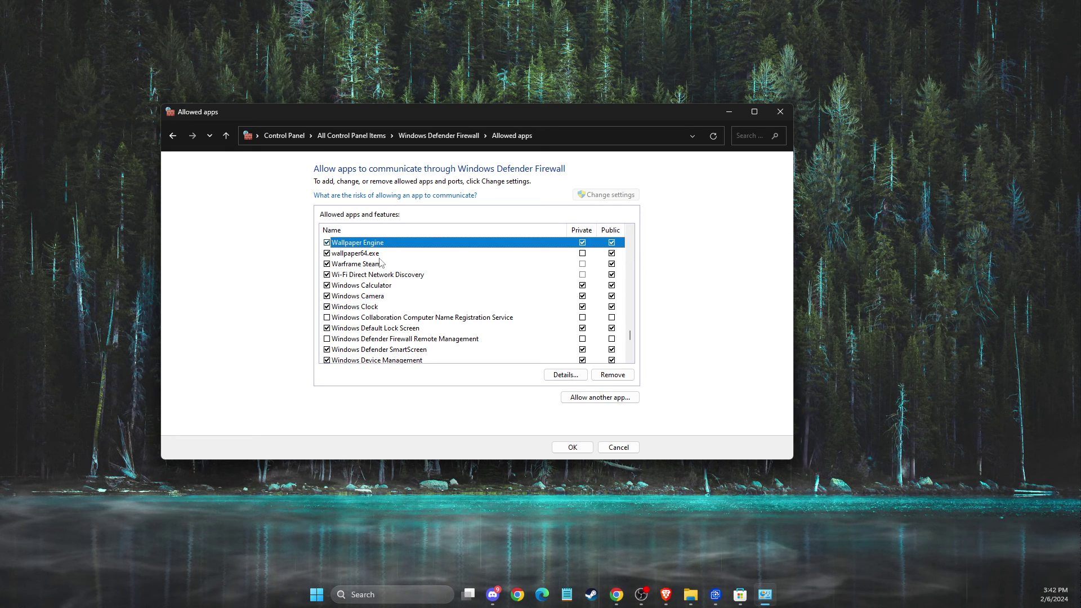
click(364, 254)
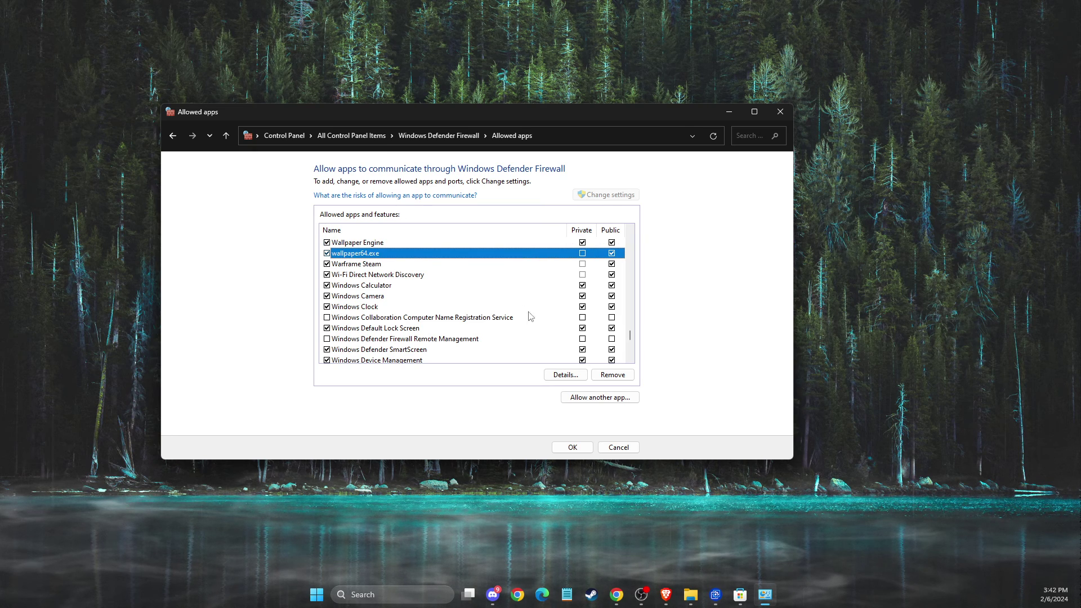
click(590, 400)
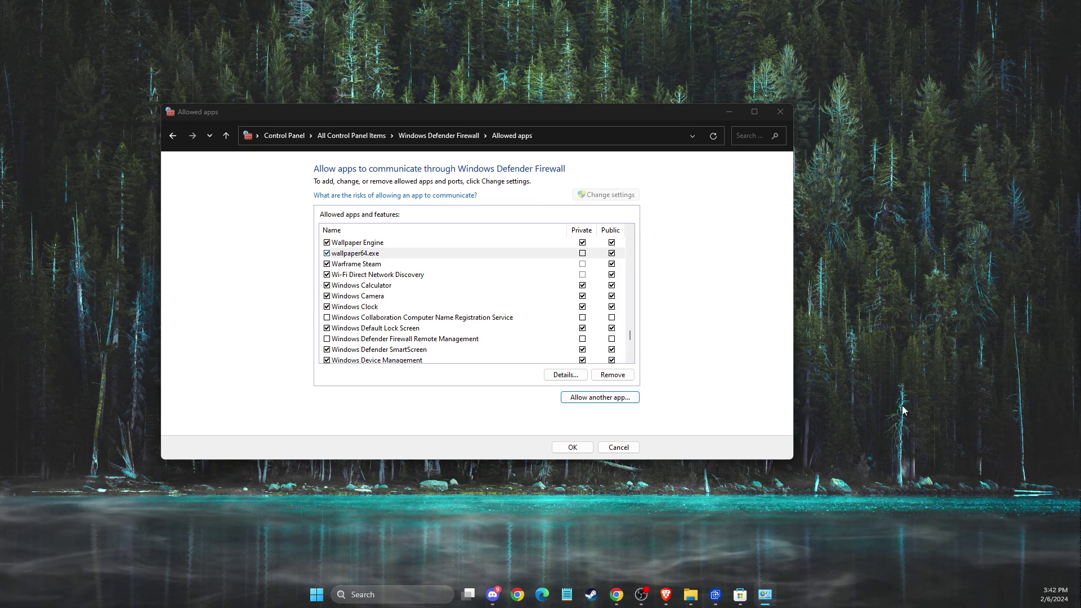
Browse for the app file, going from This PC into C:\Program Files (x86).
drag(960, 177, 353, 186)
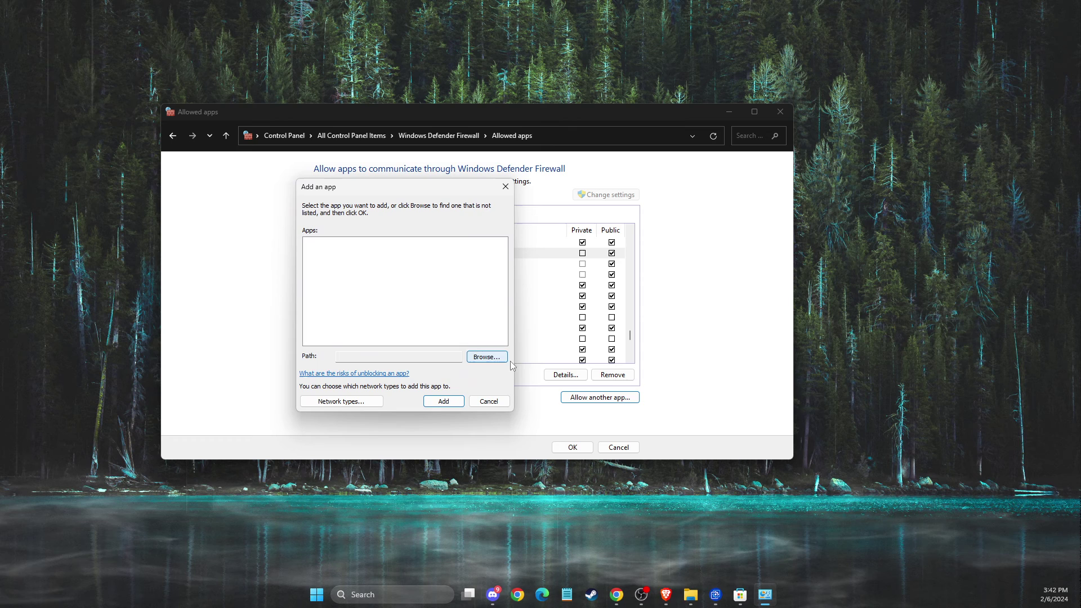
click(488, 359)
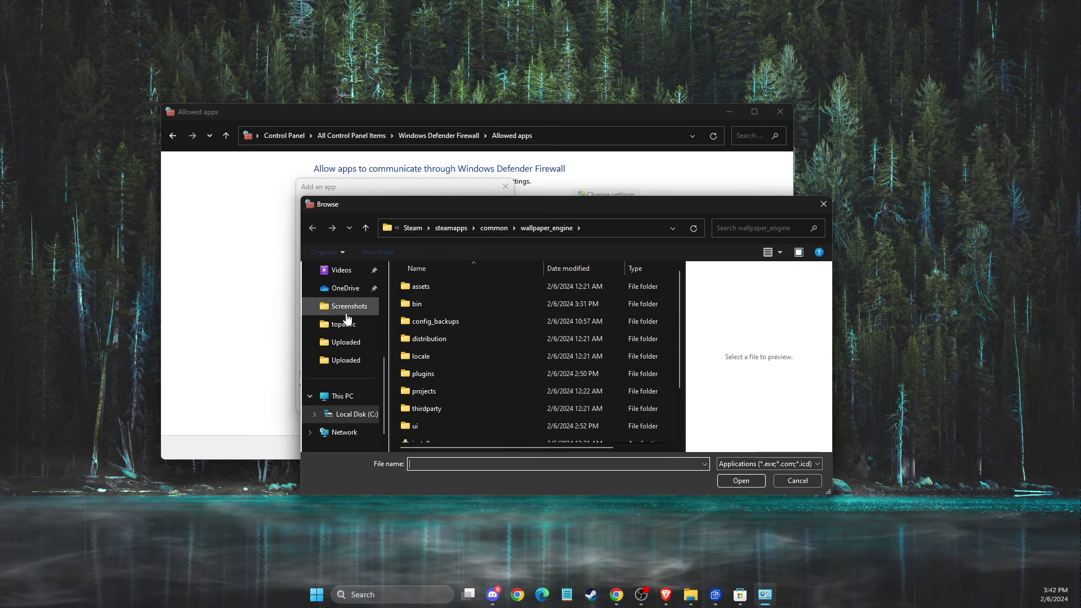
click(350, 398)
double_click(451, 295)
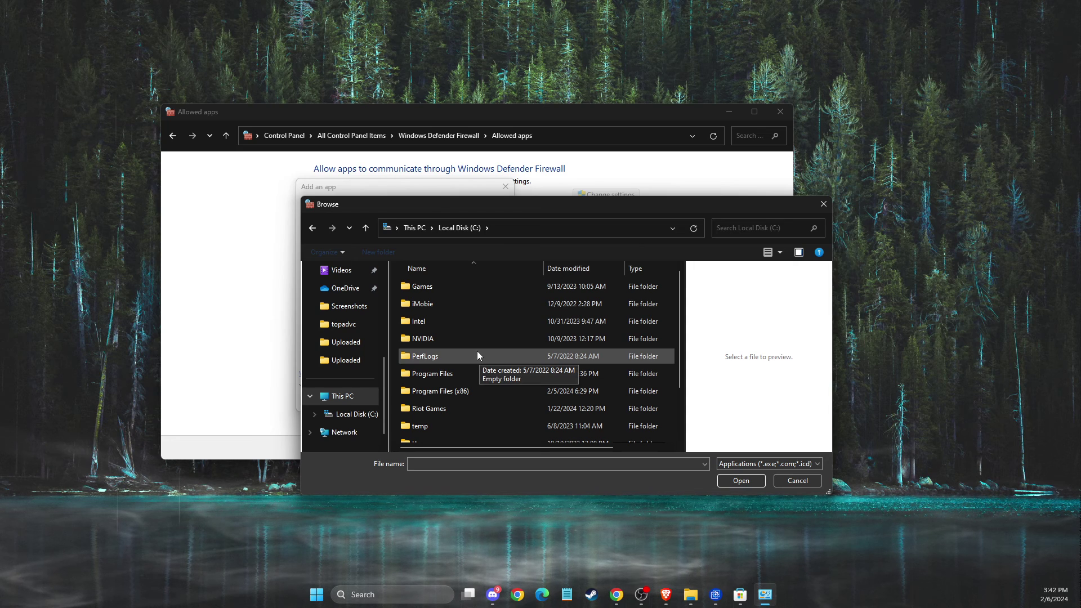
double_click(457, 393)
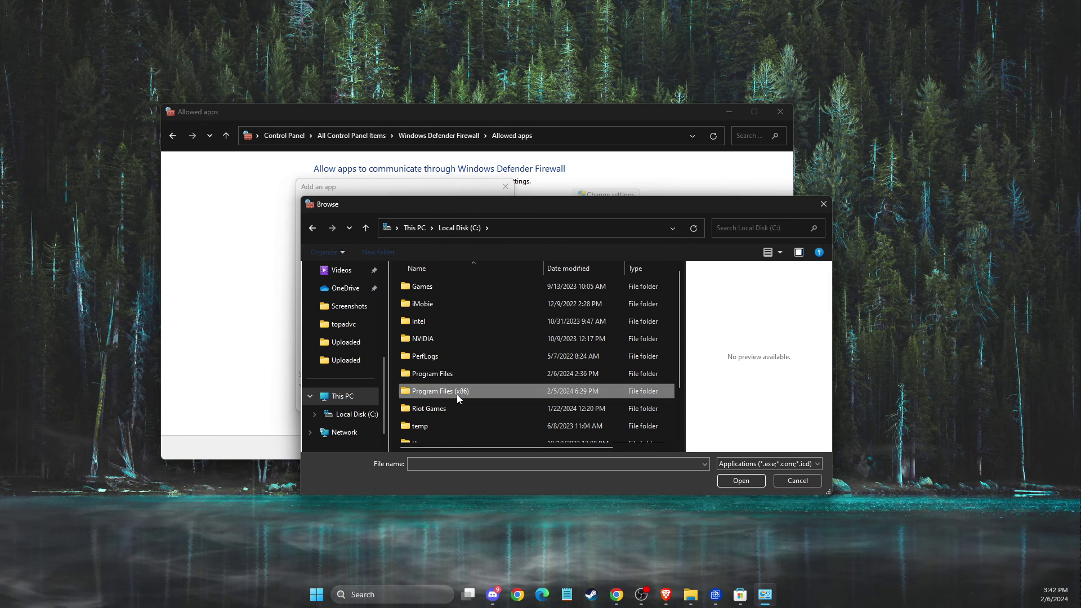
Navigate to Steam\steamapps\common\wallpaper_engine and select wallpaper64.exe.
click(433, 321)
scroll(433, 322, down, 10)
double_click(427, 311)
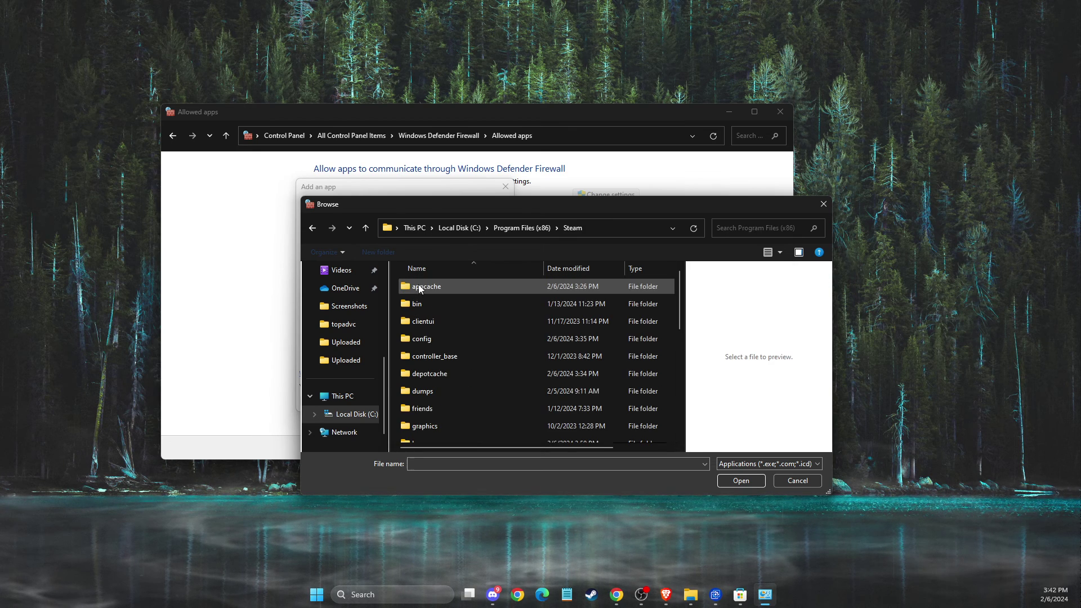
scroll(422, 298, down, 5)
double_click(423, 303)
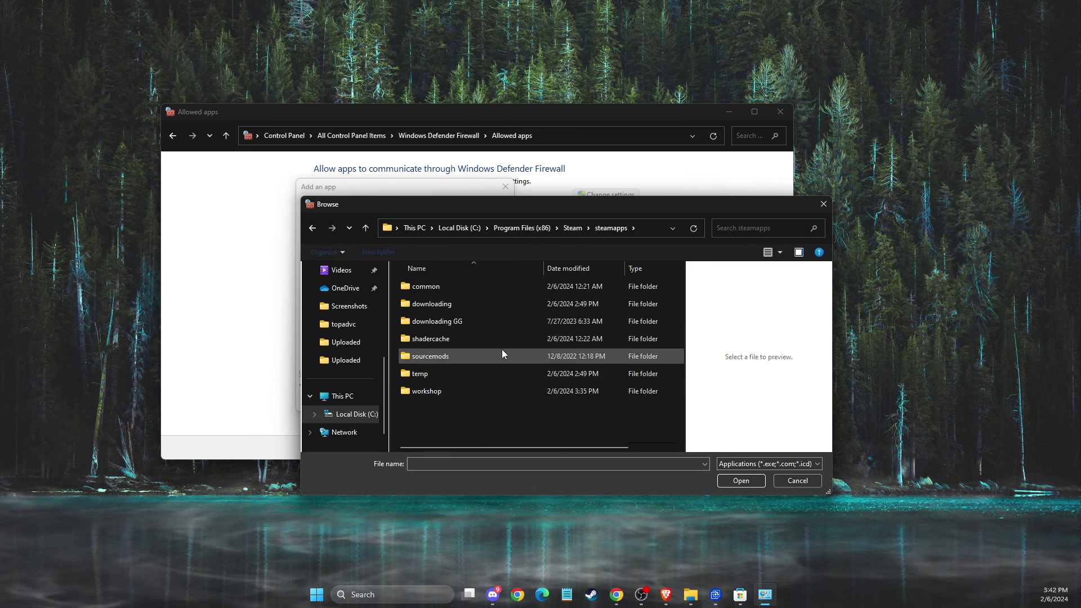
double_click(423, 284)
scroll(482, 383, down, 5)
double_click(435, 417)
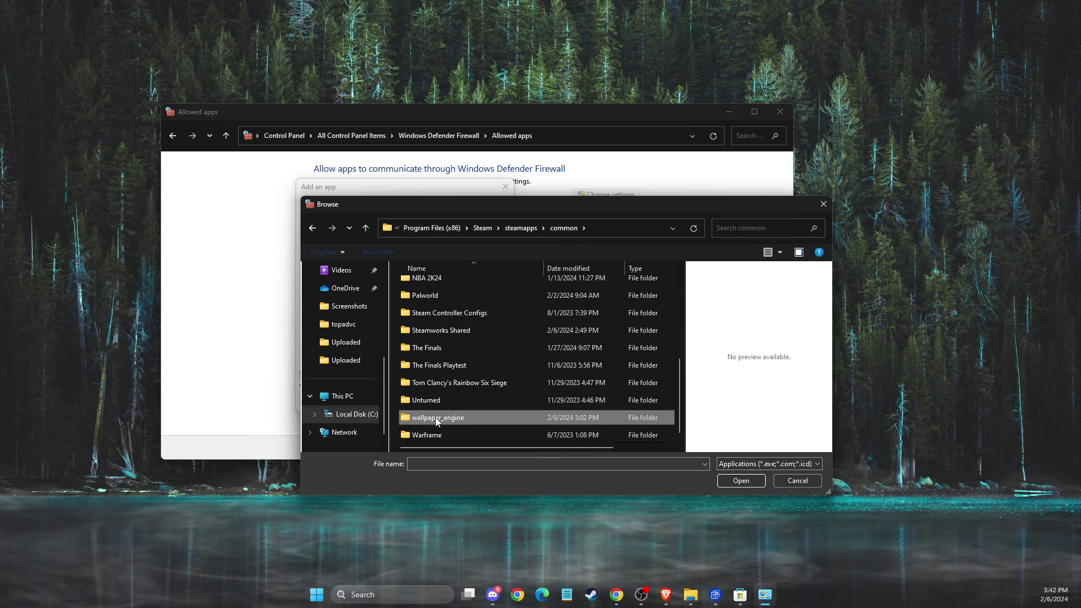
scroll(474, 386, down, 1)
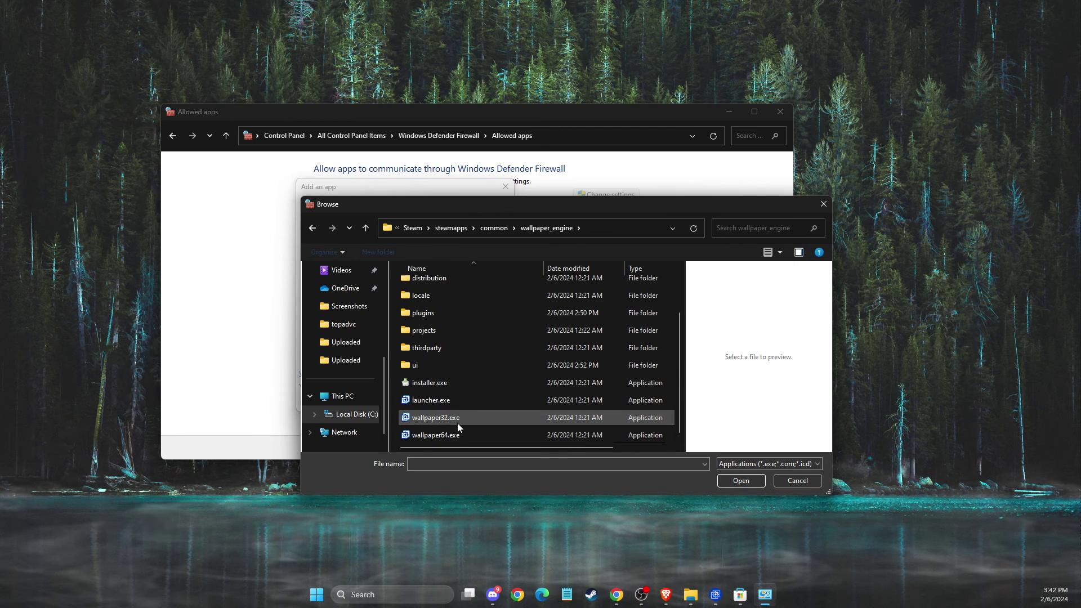
click(448, 437)
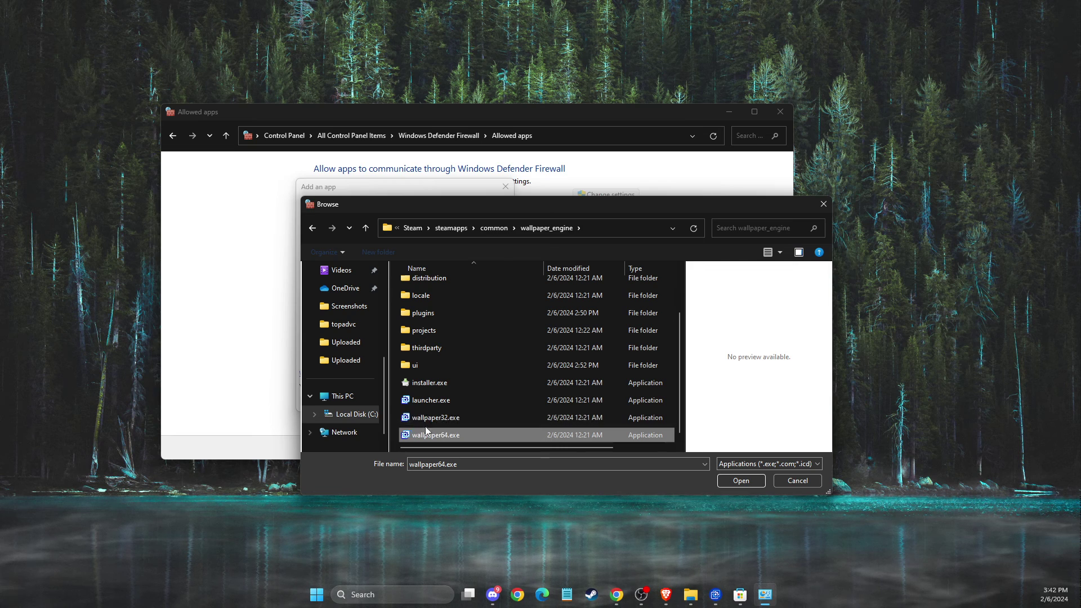
Try adding wallpaper64.exe, dismiss the already-excepted warning, and close the firewall windows.
click(749, 481)
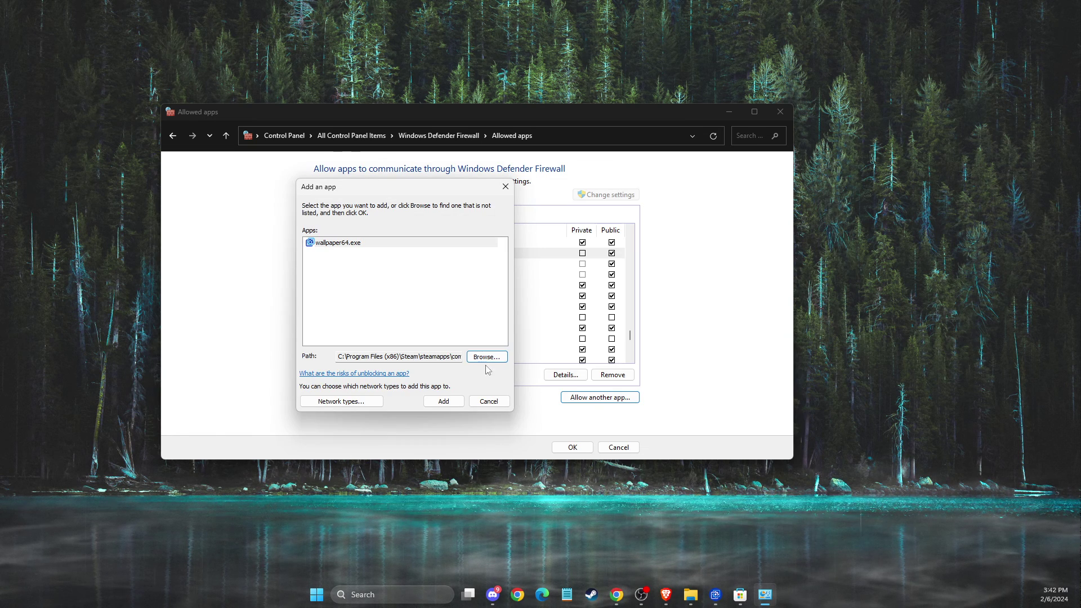
click(431, 400)
click(620, 335)
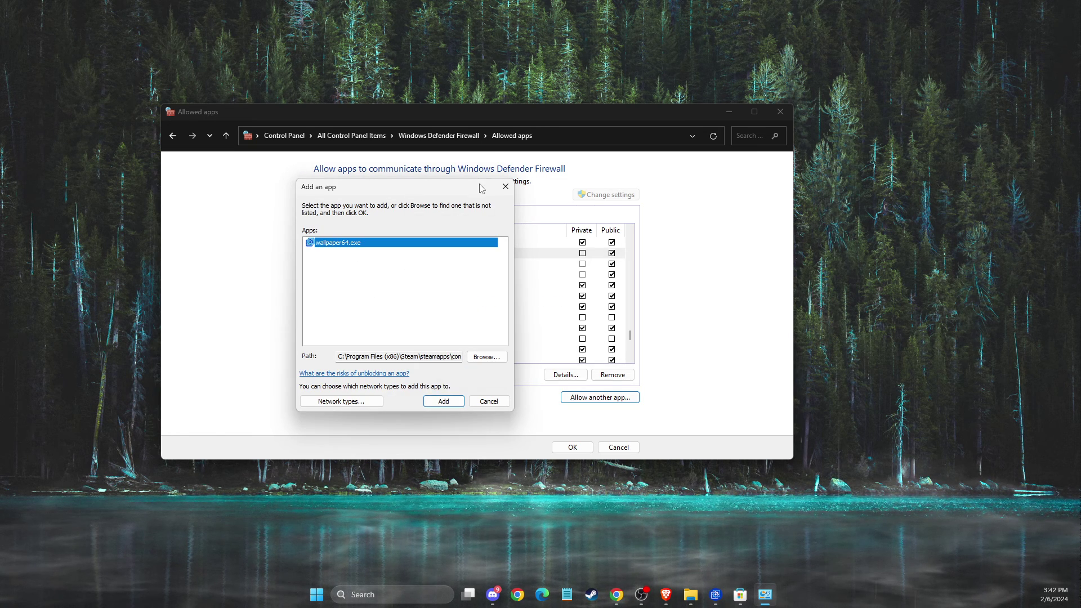
click(505, 186)
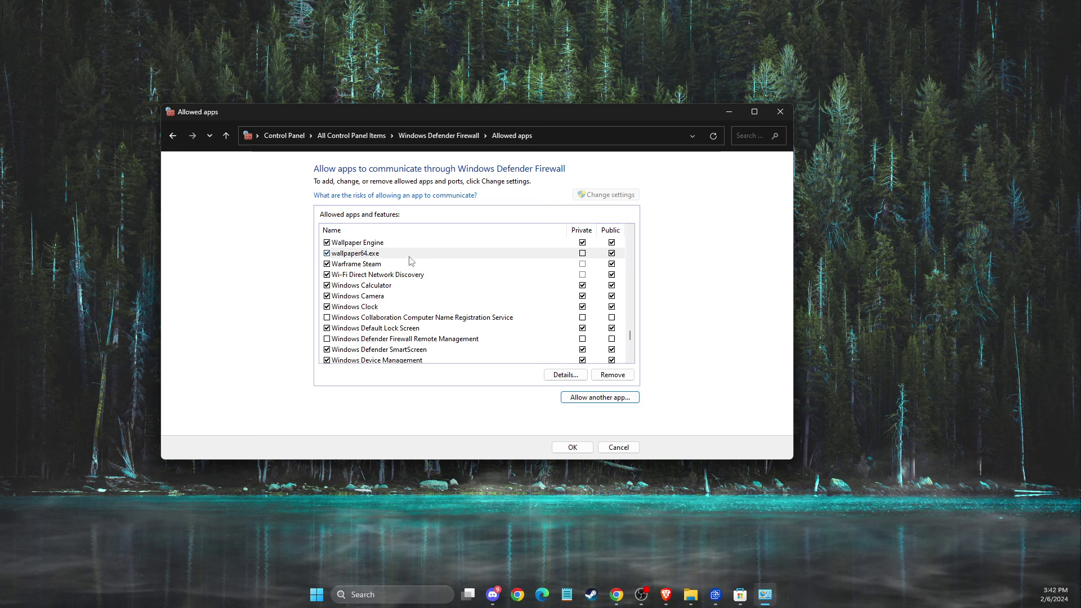
click(777, 114)
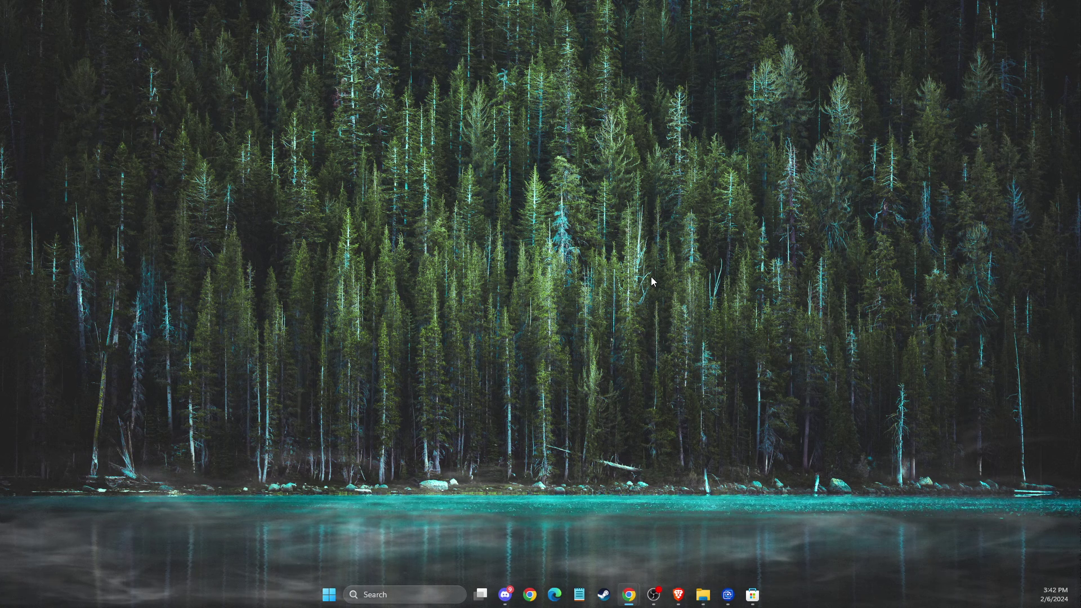
Open Task Manager and scroll down to the Razer background processes.
click(410, 583)
text(task manager)
click(407, 251)
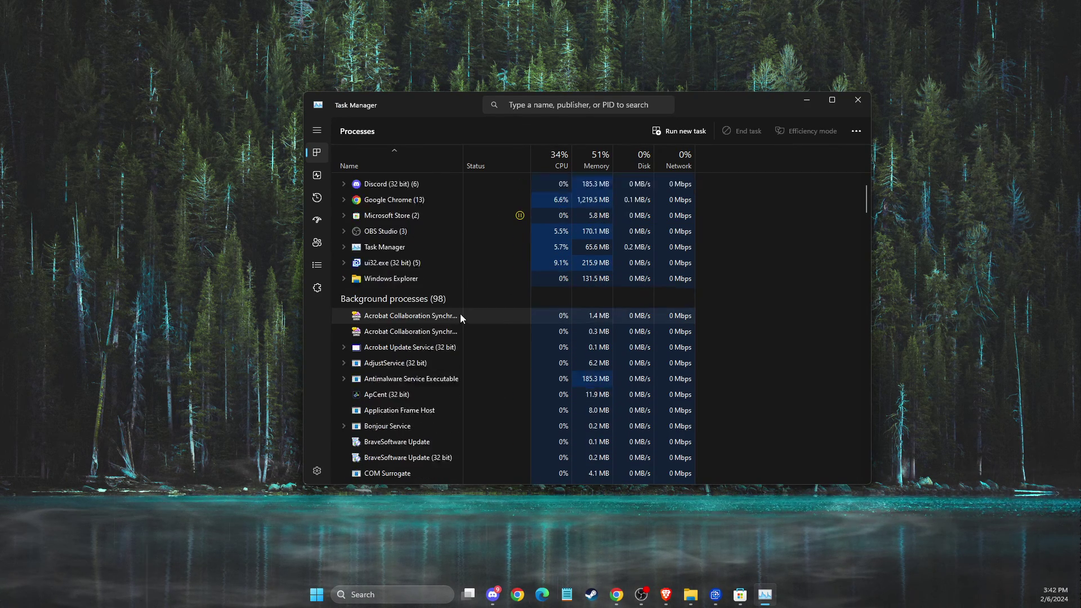
scroll(460, 315, down, 4)
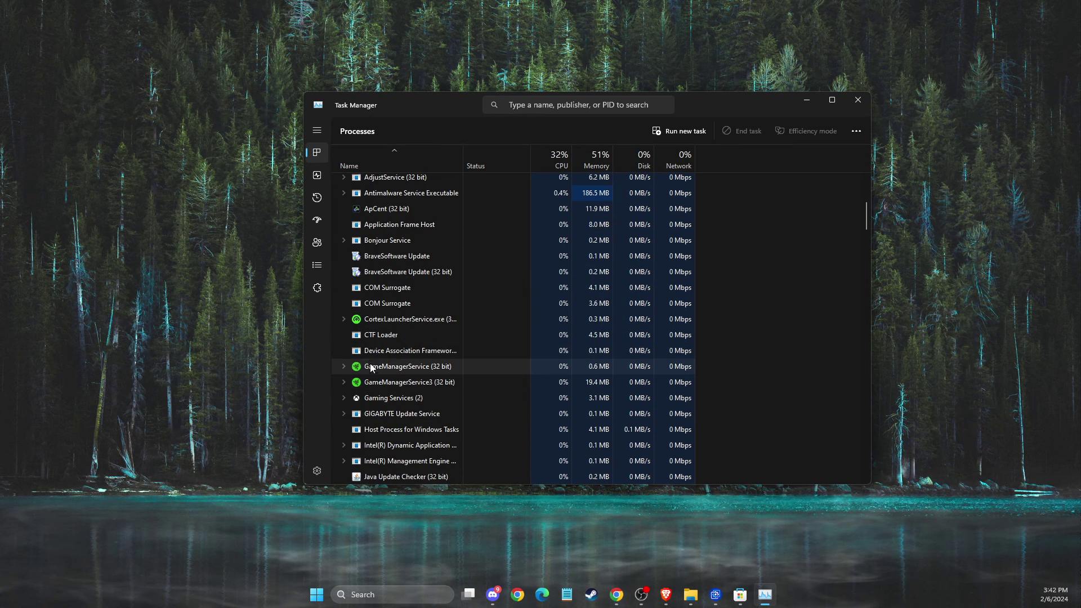
scroll(388, 369, down, 5)
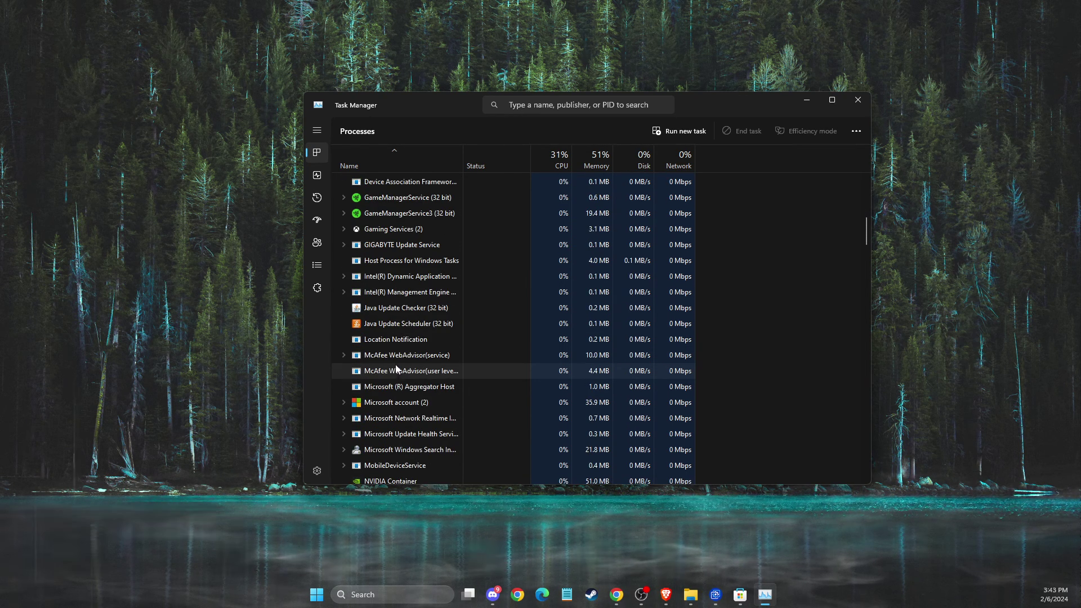
scroll(397, 363, down, 3)
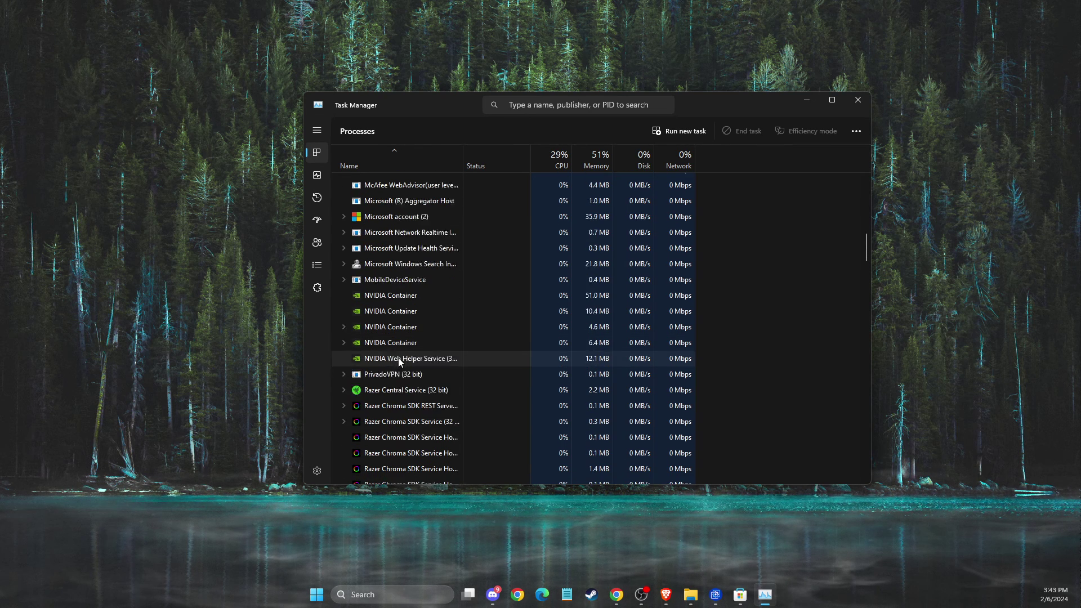
End Razer Central, Razer Chroma SDK Service, the Chroma SDK REST service and a Chroma SDK service host.
click(422, 375)
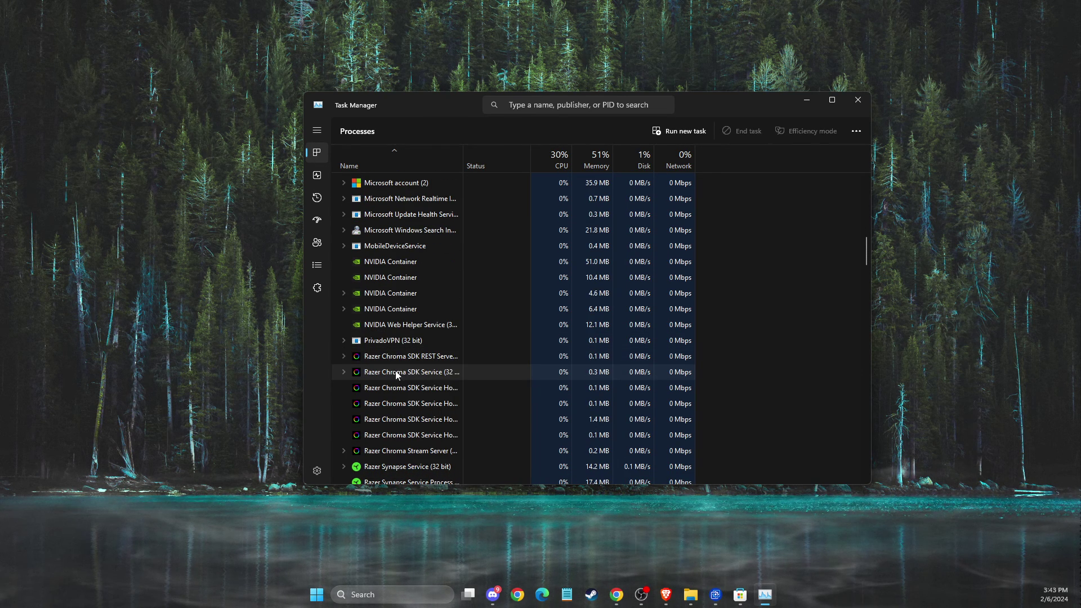
right_click(395, 372)
click(423, 391)
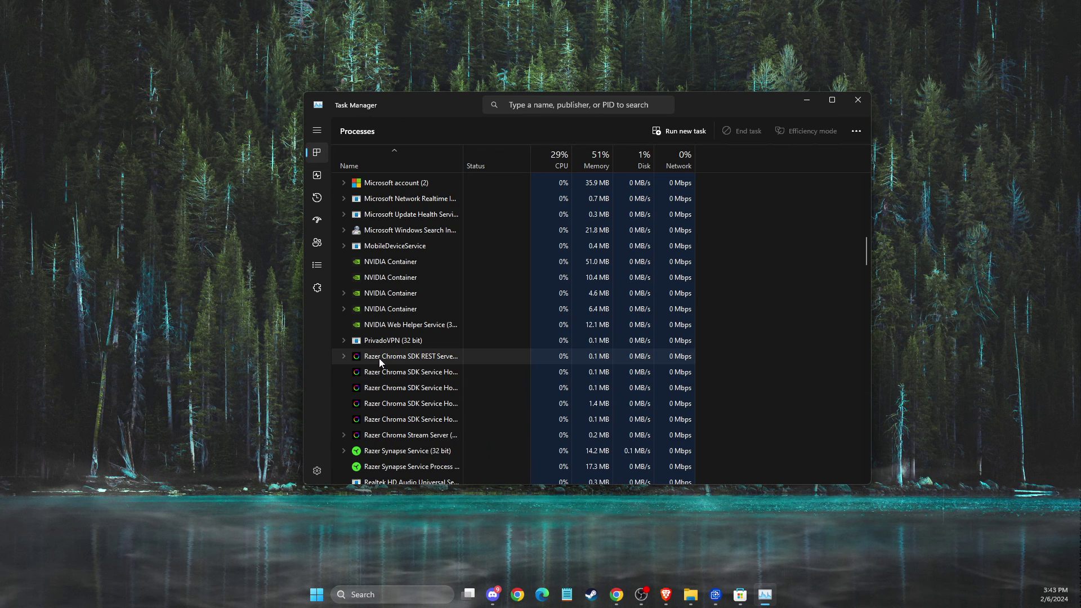
right_click(380, 357)
click(412, 379)
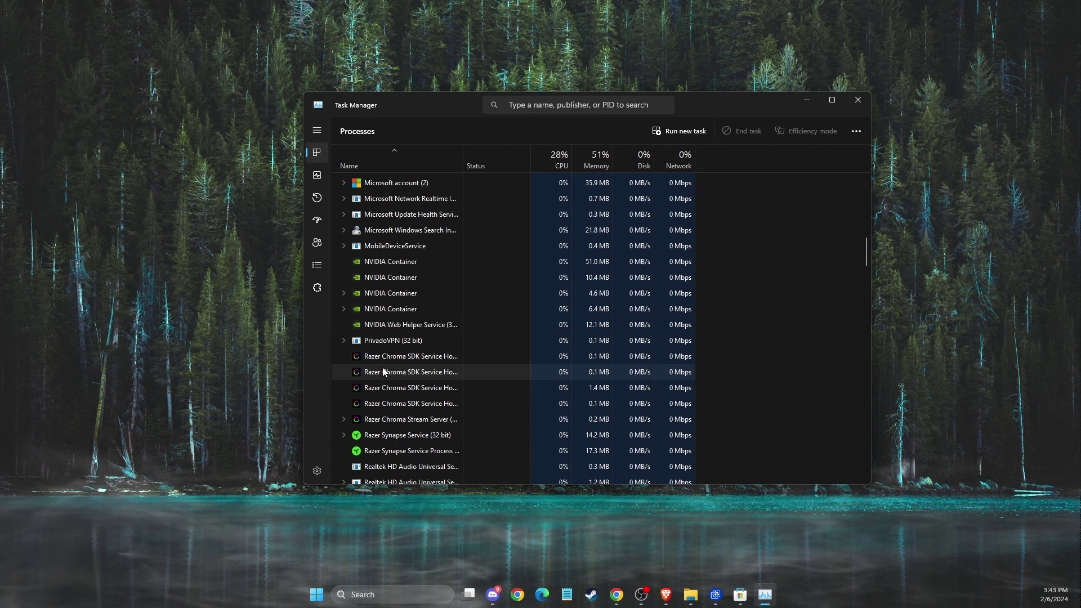
right_click(386, 358)
click(417, 369)
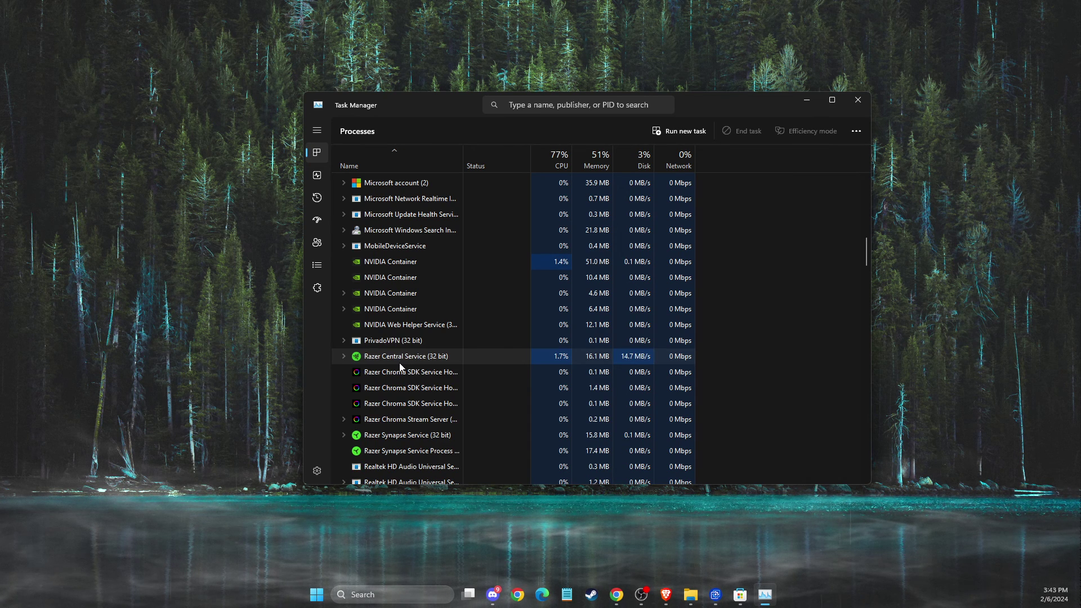
right_click(414, 373)
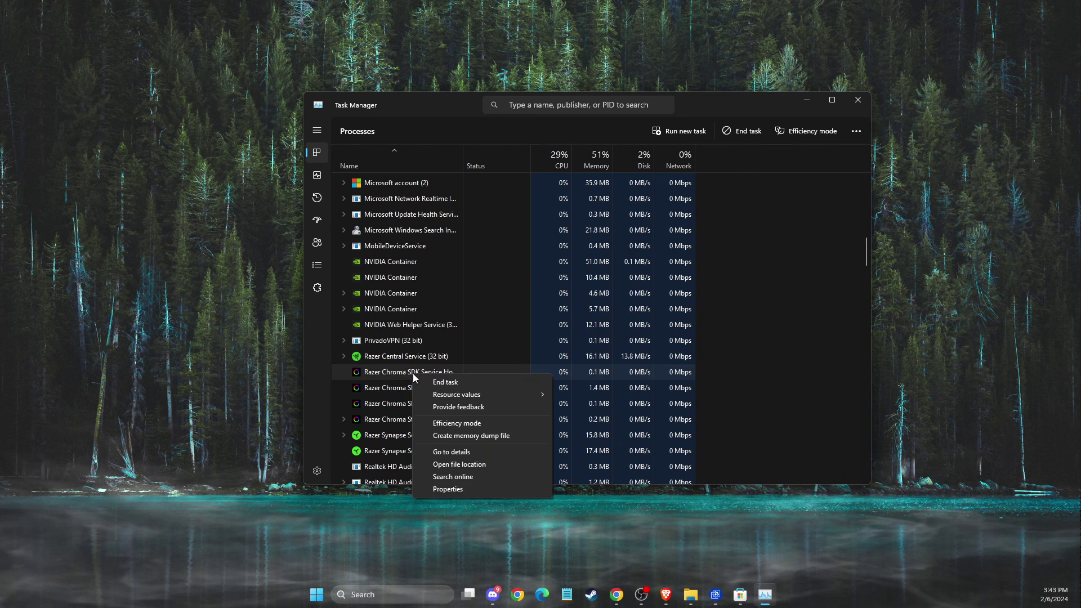
key(Escape)
click(714, 596)
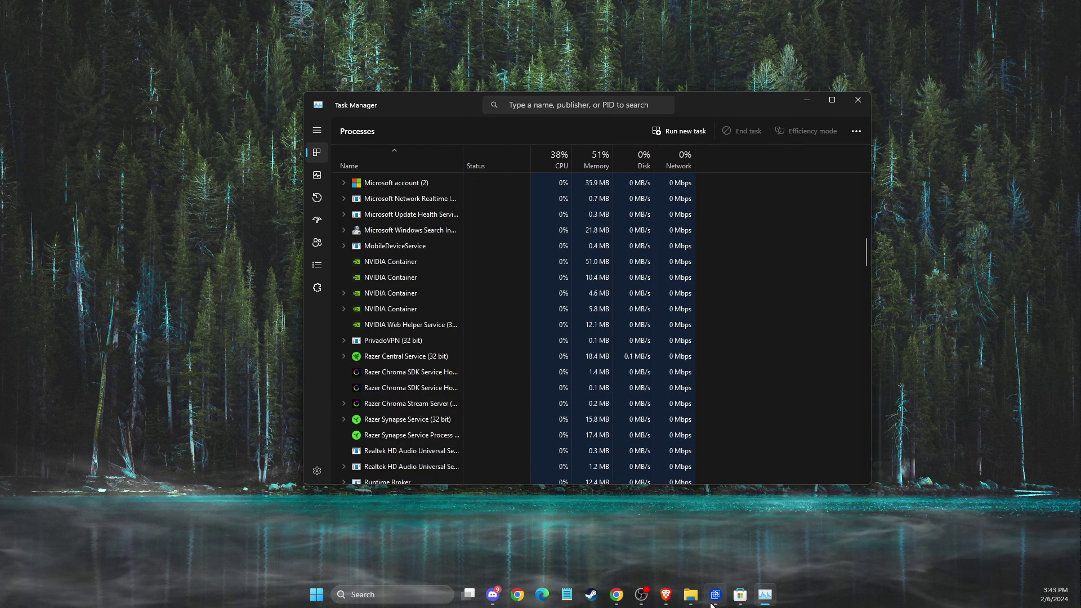
Check Wallpaper Engine's Steam properties for the overlay, then minimize Steam and close Wallpaper Engine.
click(592, 594)
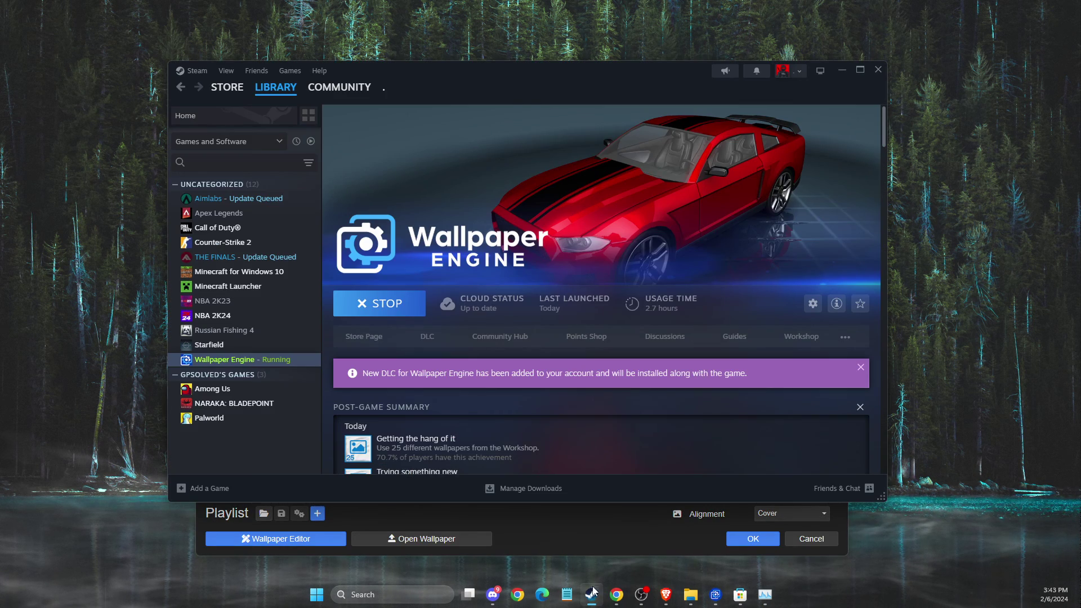
right_click(240, 359)
click(283, 448)
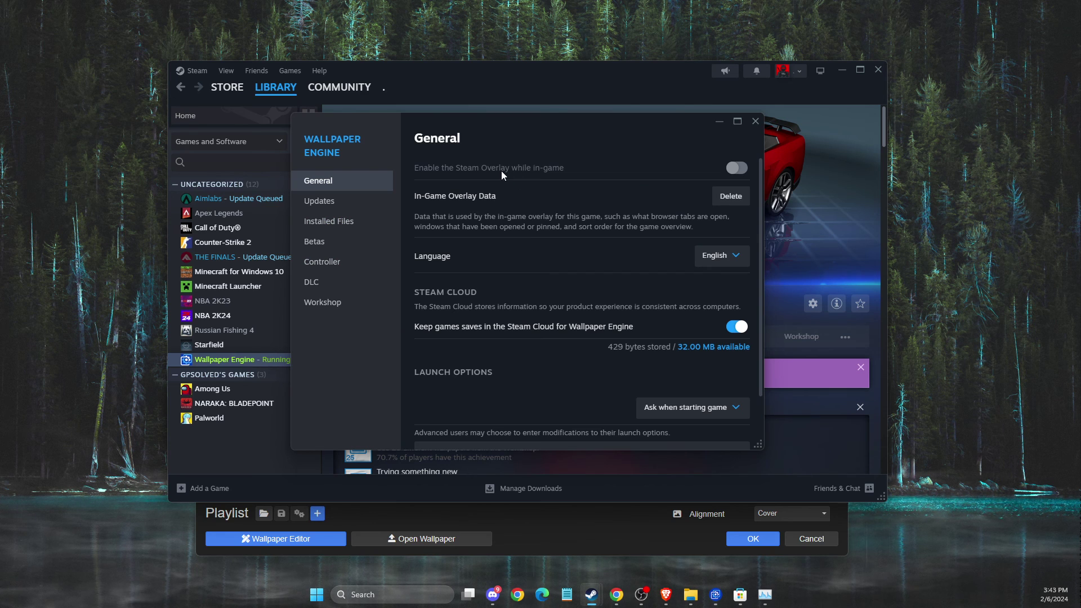
click(756, 121)
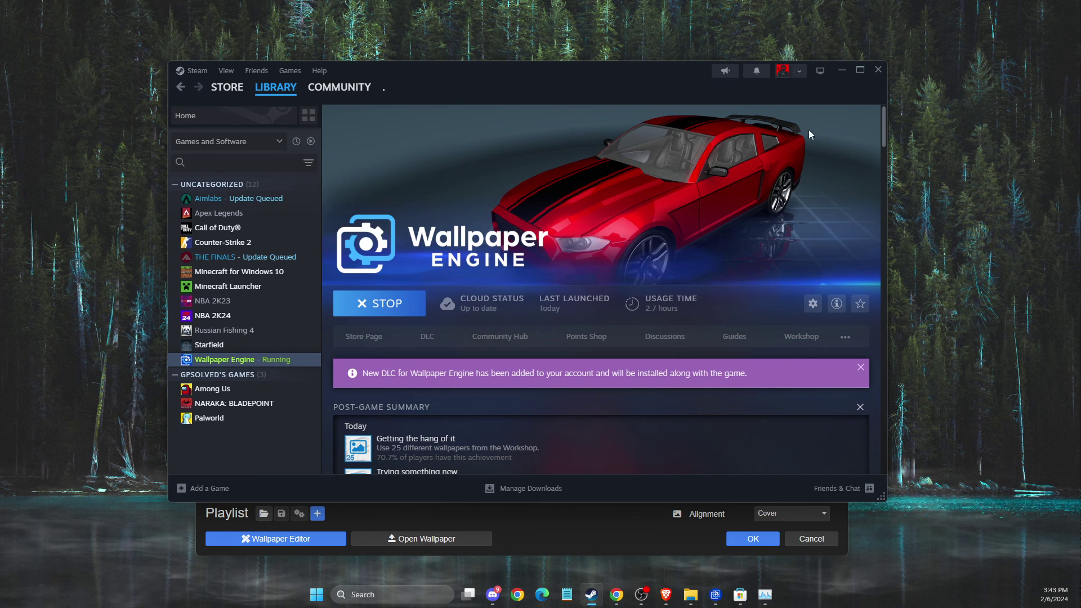
click(839, 72)
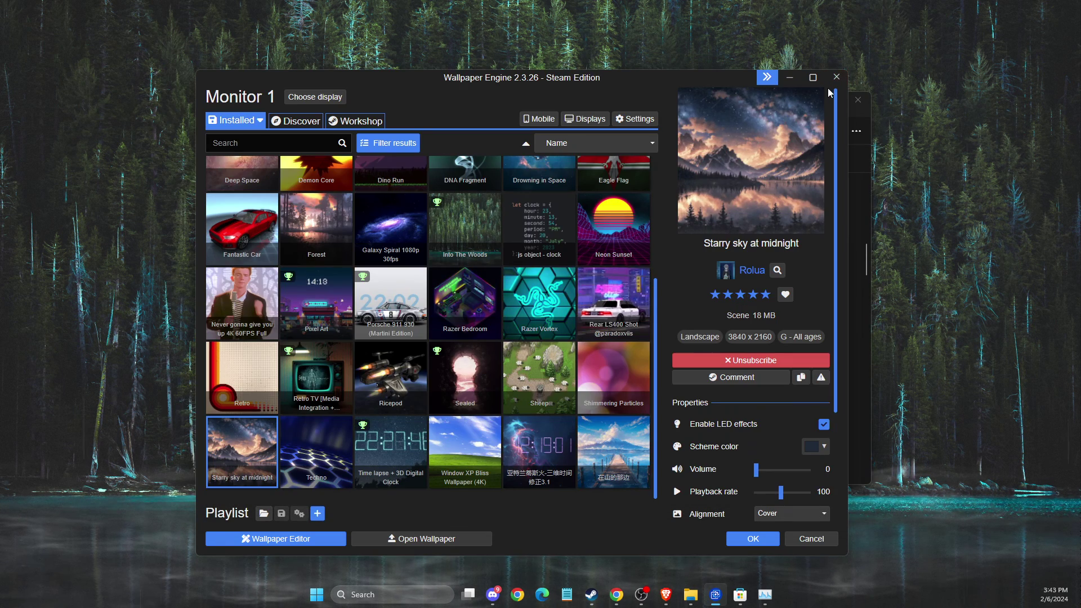
click(835, 80)
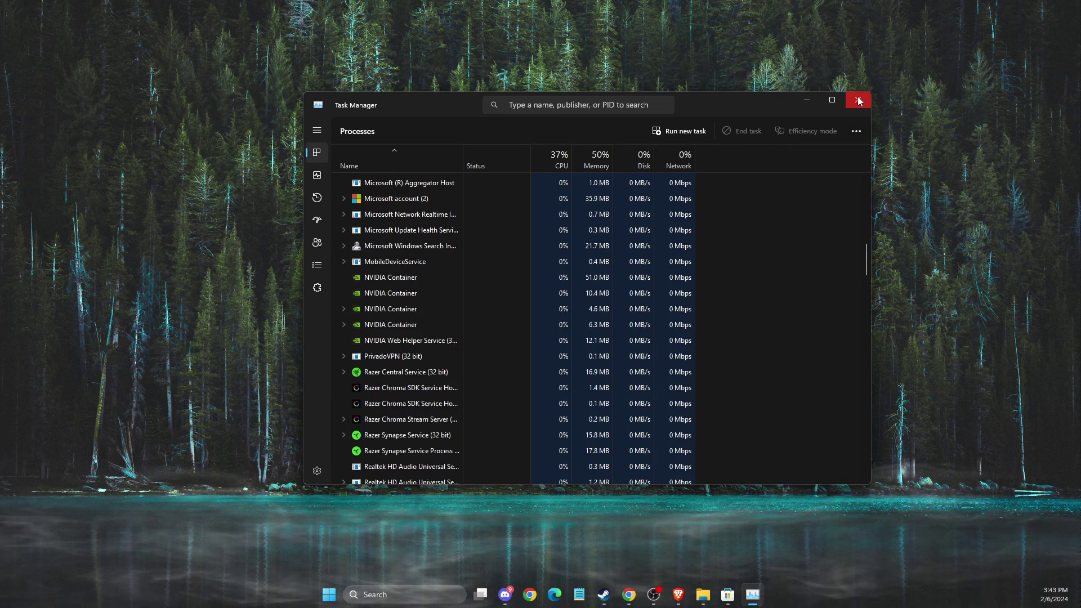
Close Task Manager and open the Windows Graphics settings page.
click(860, 100)
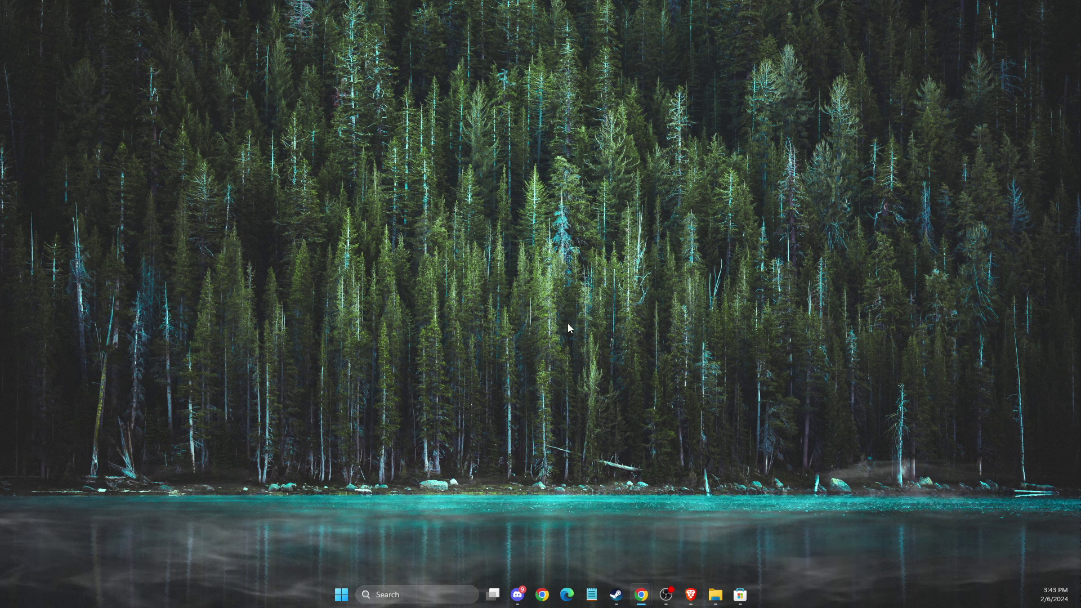
click(392, 594)
text(g)
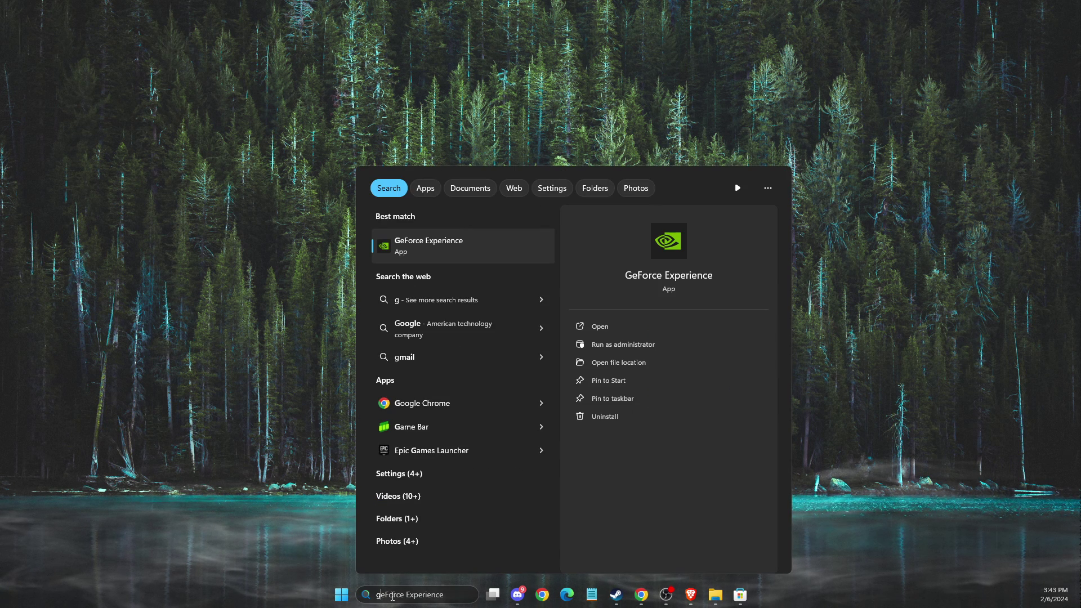
text(raphics settings)
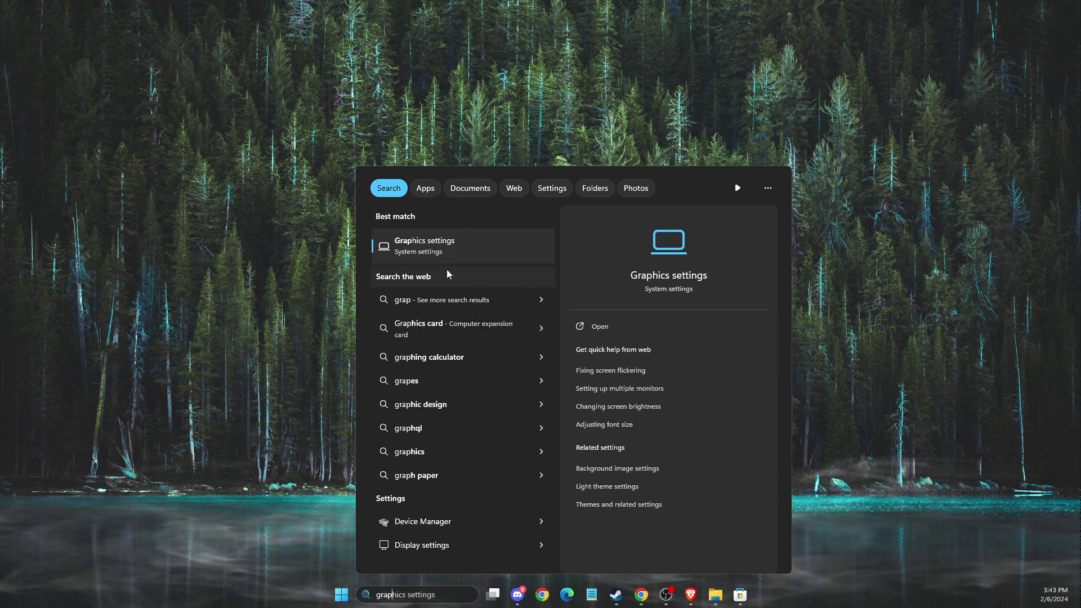
key(Return)
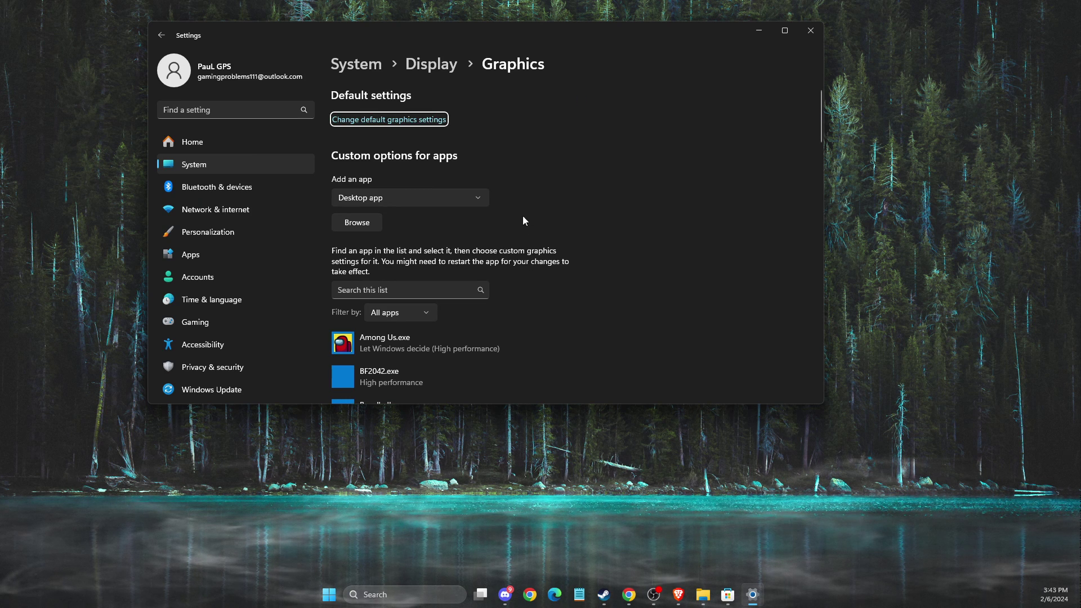
Confirm wallpaper64.exe's graphics preference is set to High performance.
scroll(409, 186, down, 15)
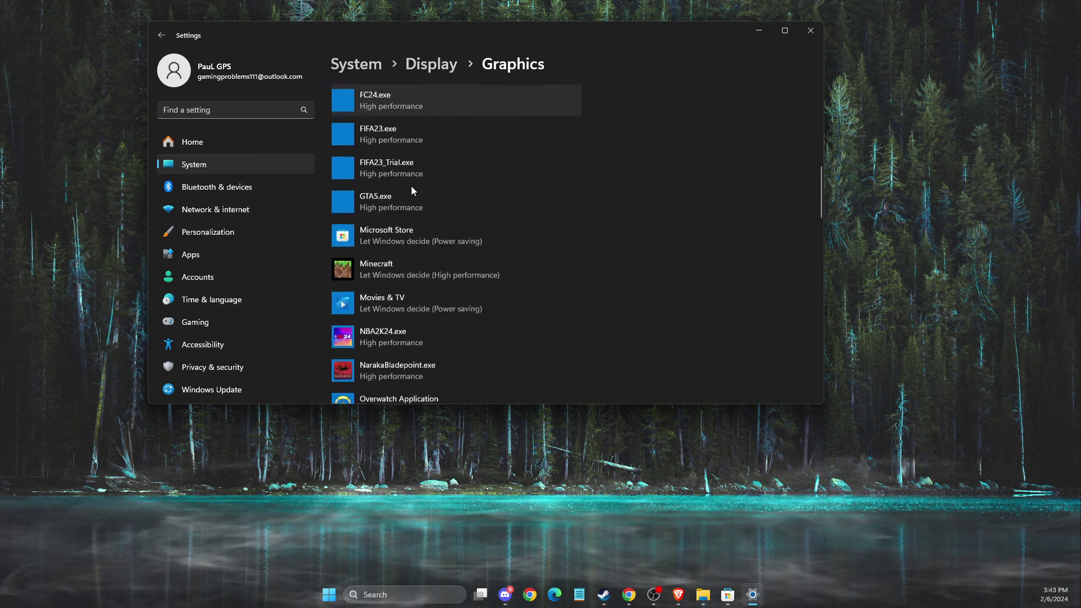
scroll(413, 188, down, 1)
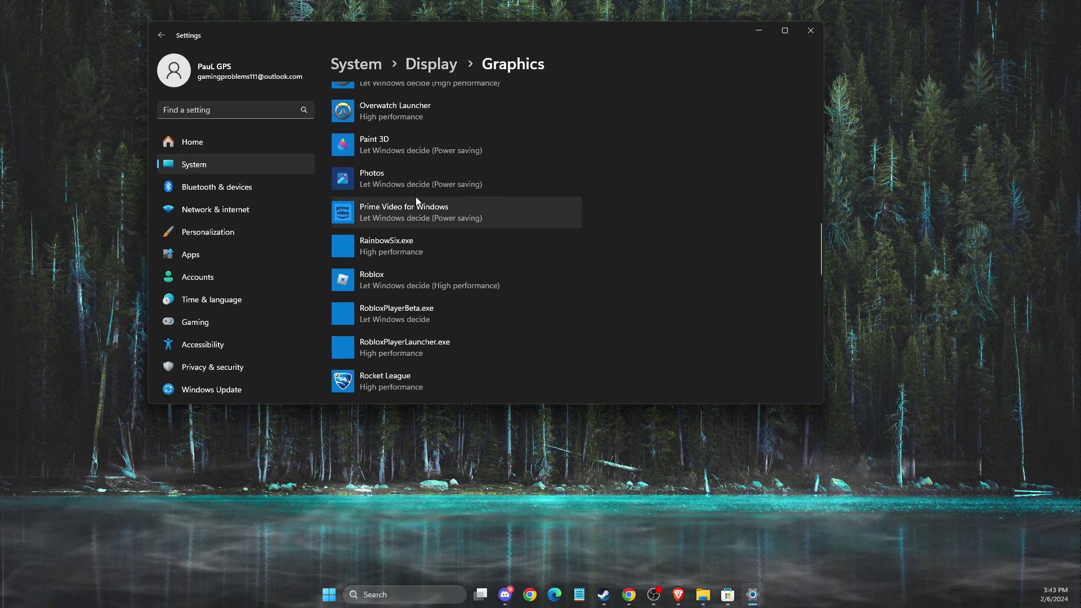
scroll(421, 209, up, 10)
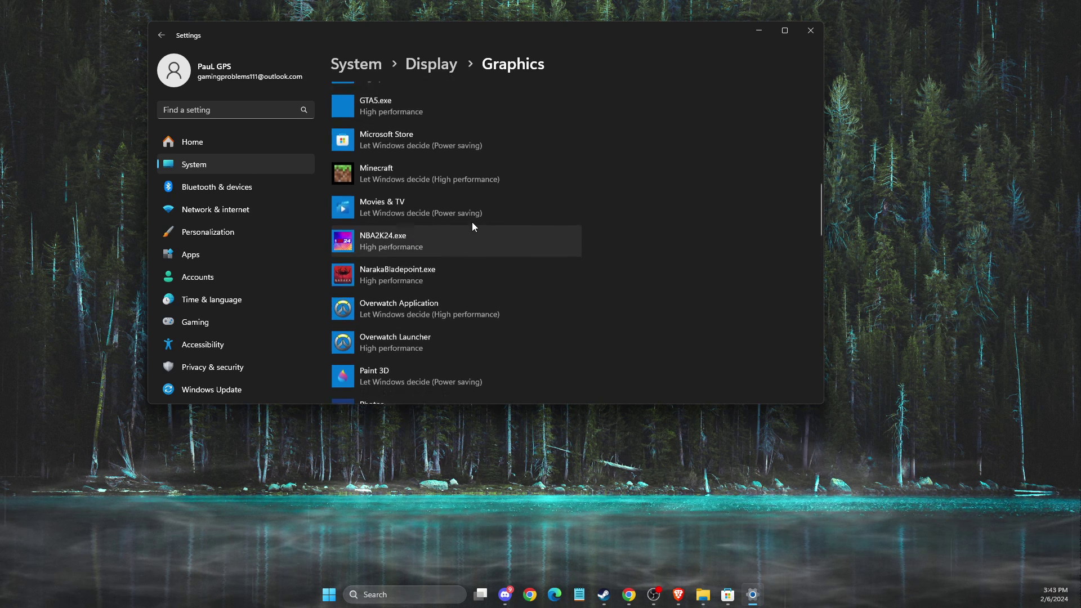
scroll(473, 237, up, 5)
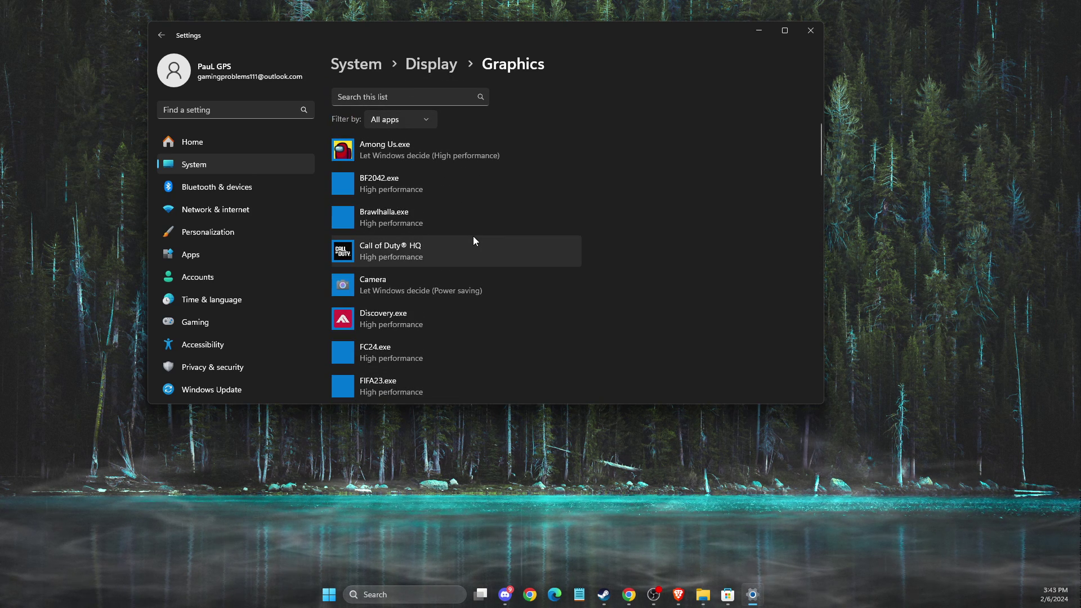
scroll(473, 236, down, 5)
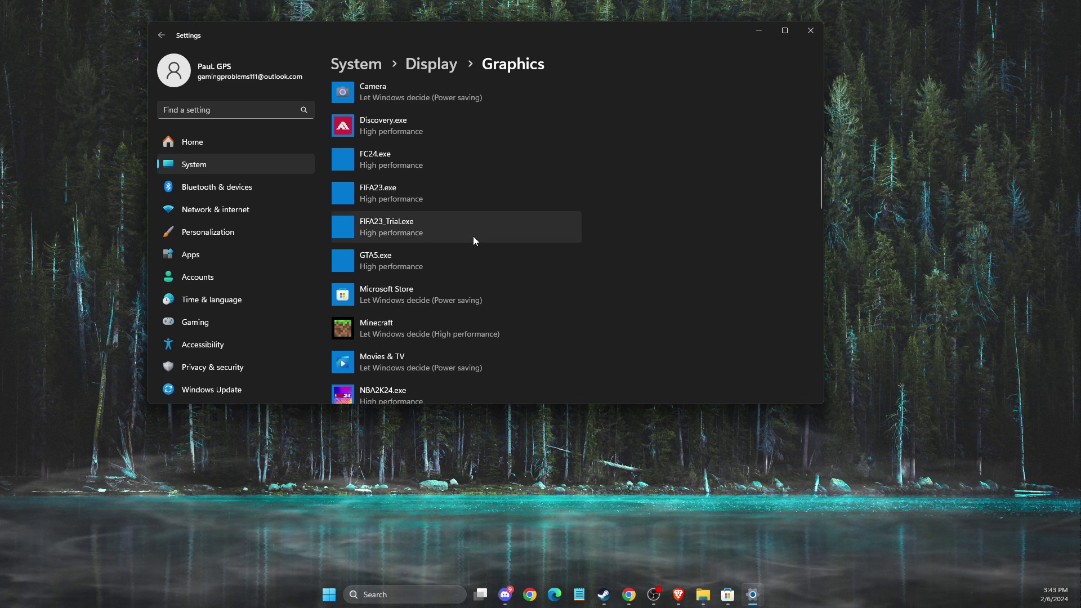
scroll(473, 240, down, 8)
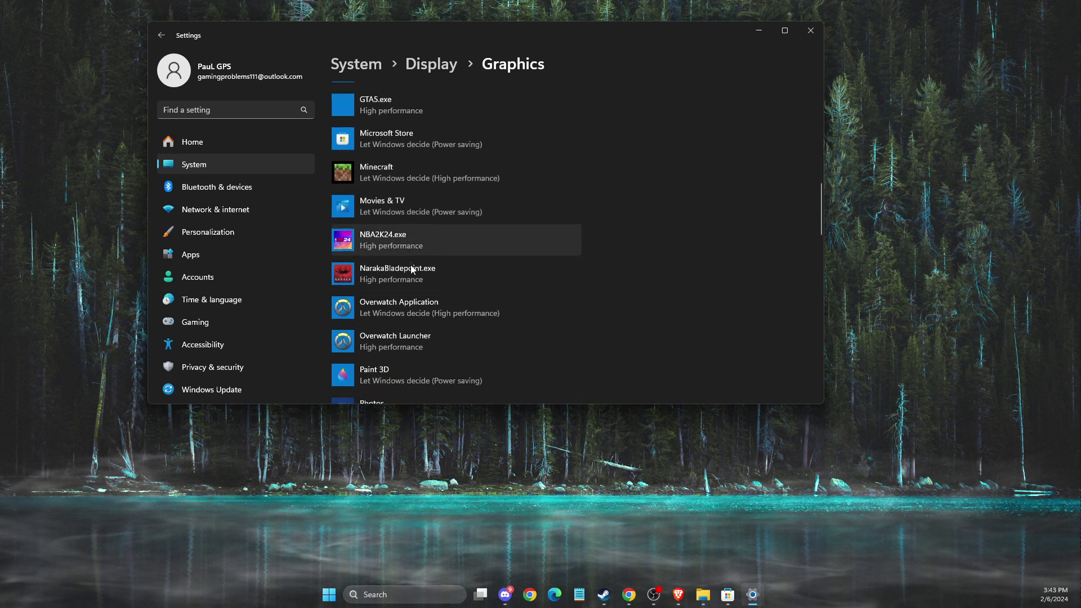
scroll(411, 268, down, 10)
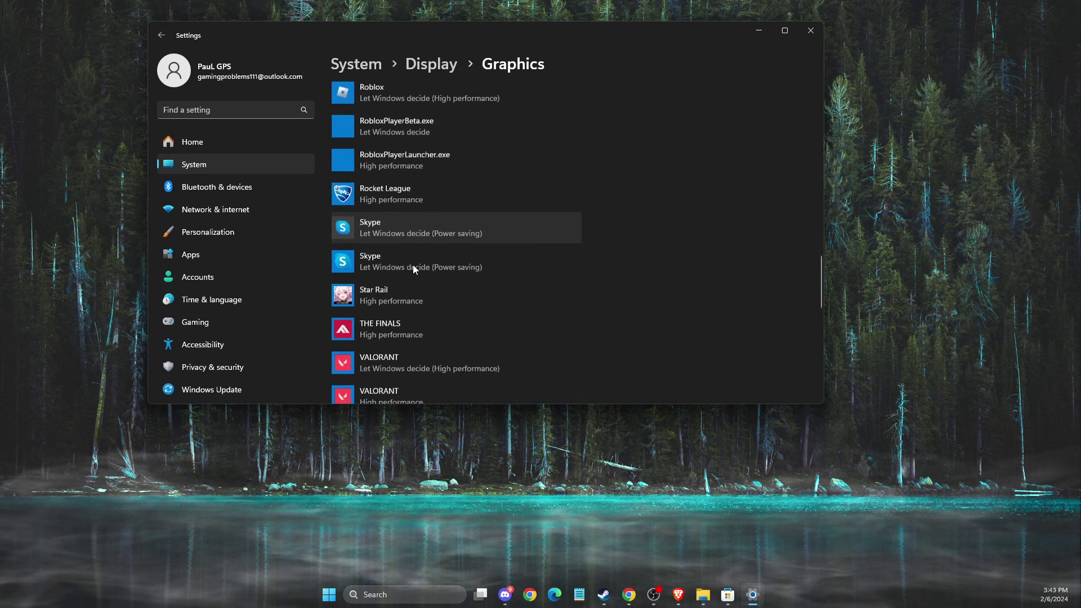
scroll(414, 263, down, 10)
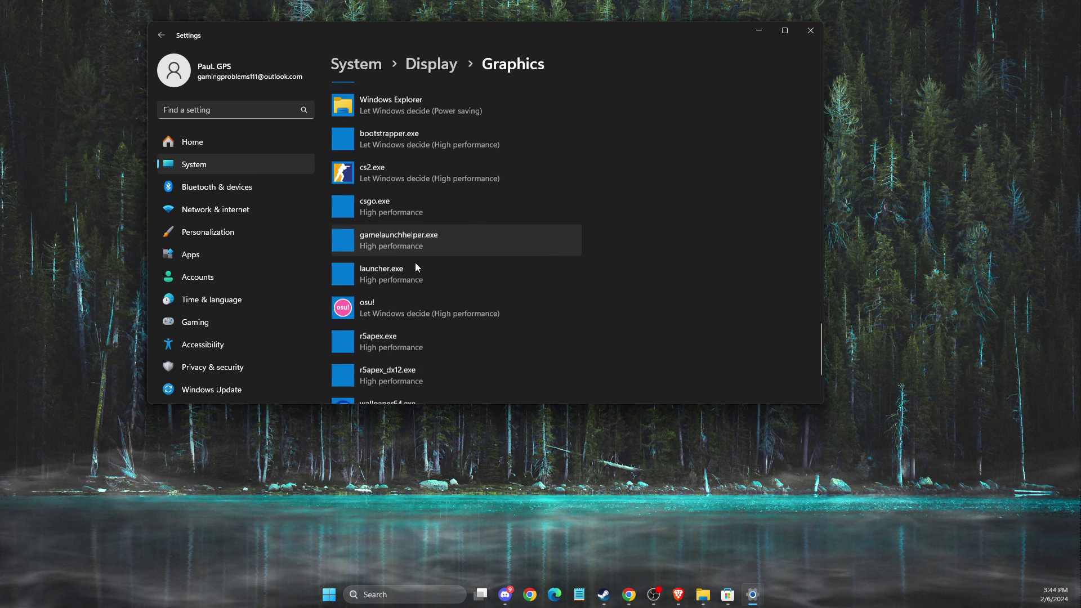
click(375, 314)
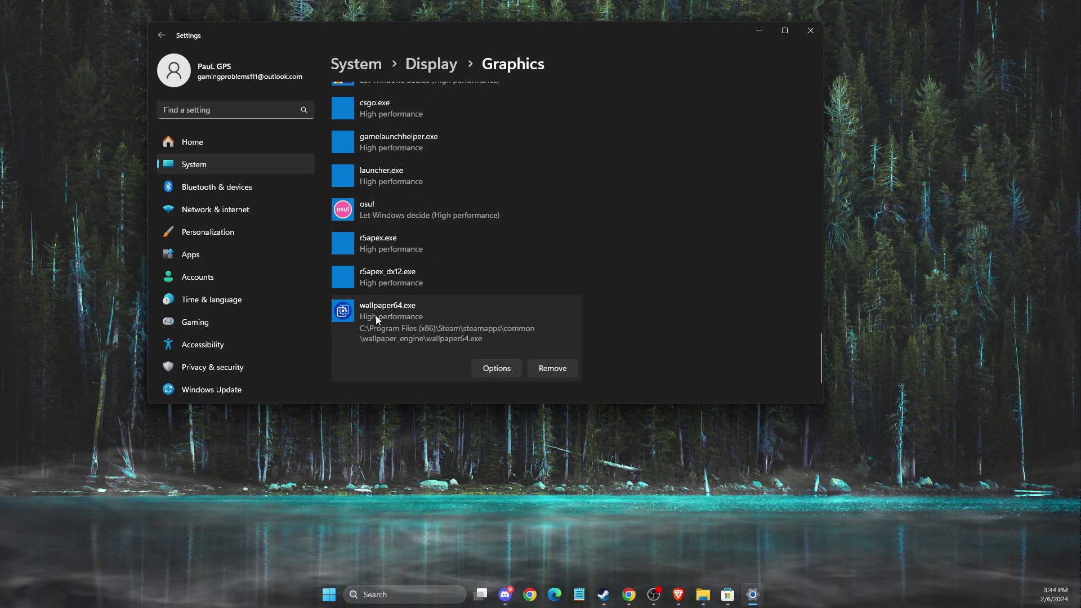
click(498, 370)
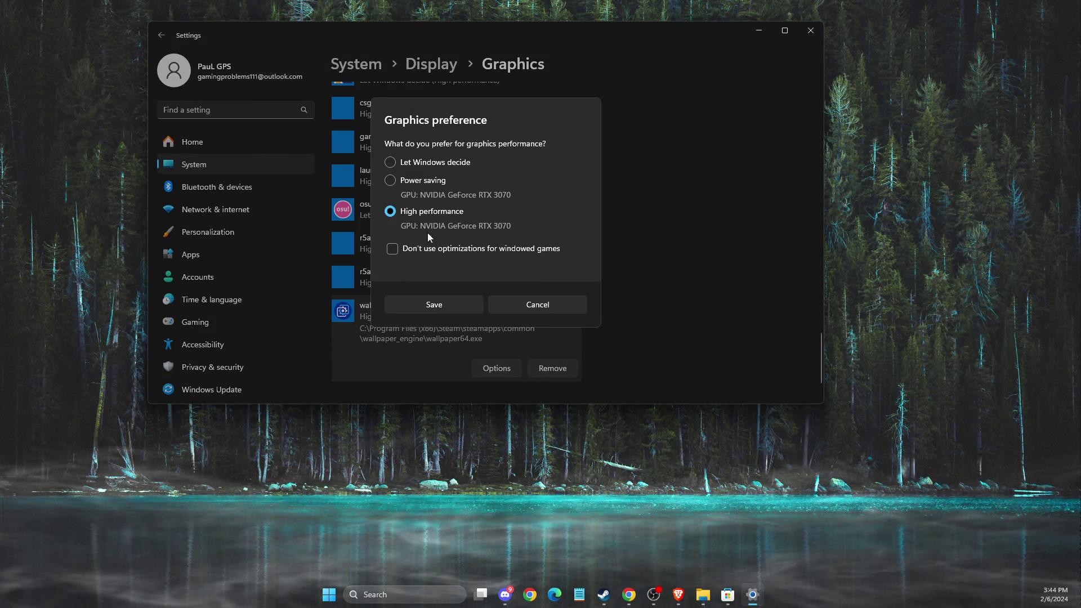
click(567, 307)
Try browsing to add wallpaper64.exe as a desktop app, cancel, and close Settings.
scroll(384, 315, up, 10)
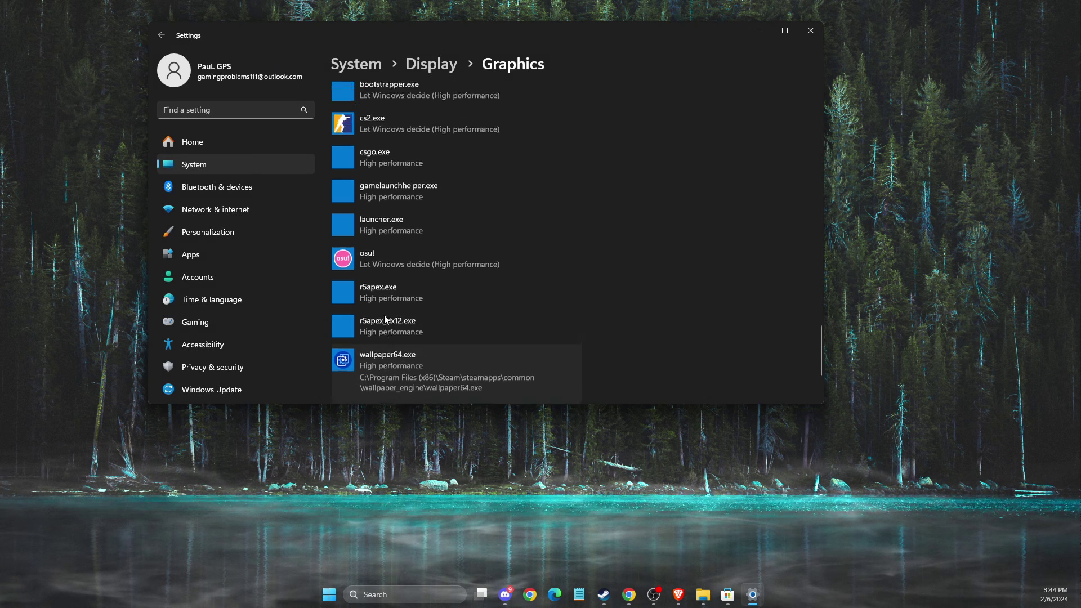
scroll(399, 312, up, 8)
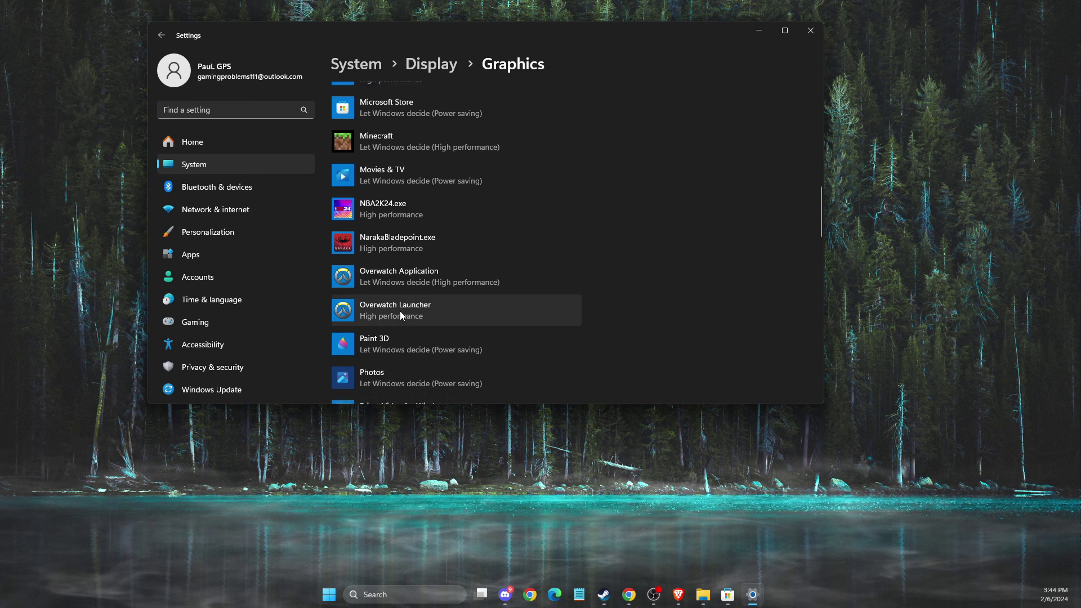
scroll(407, 306, up, 4)
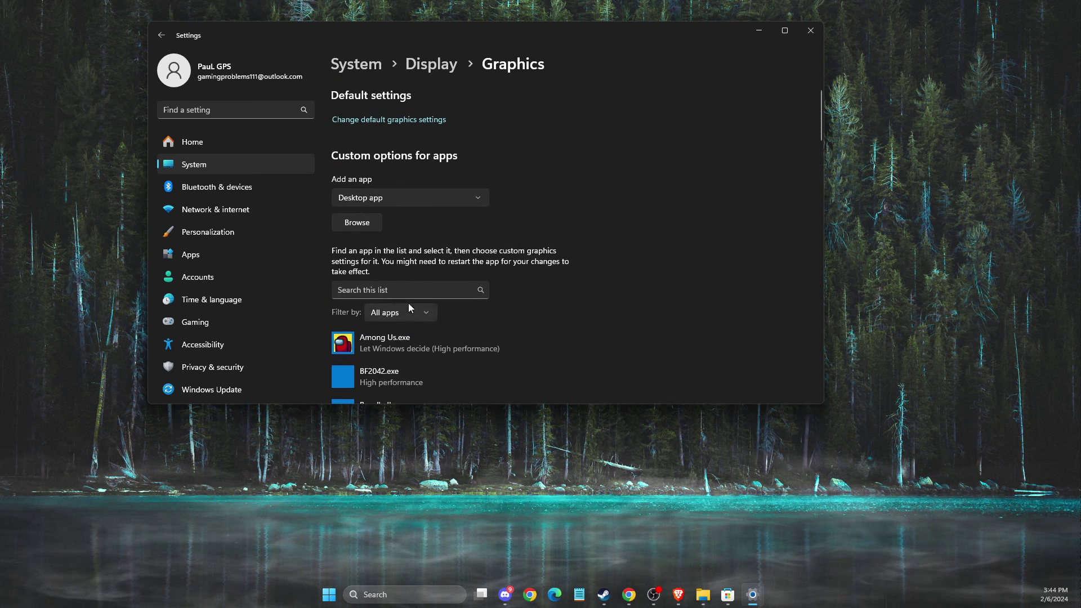
click(380, 227)
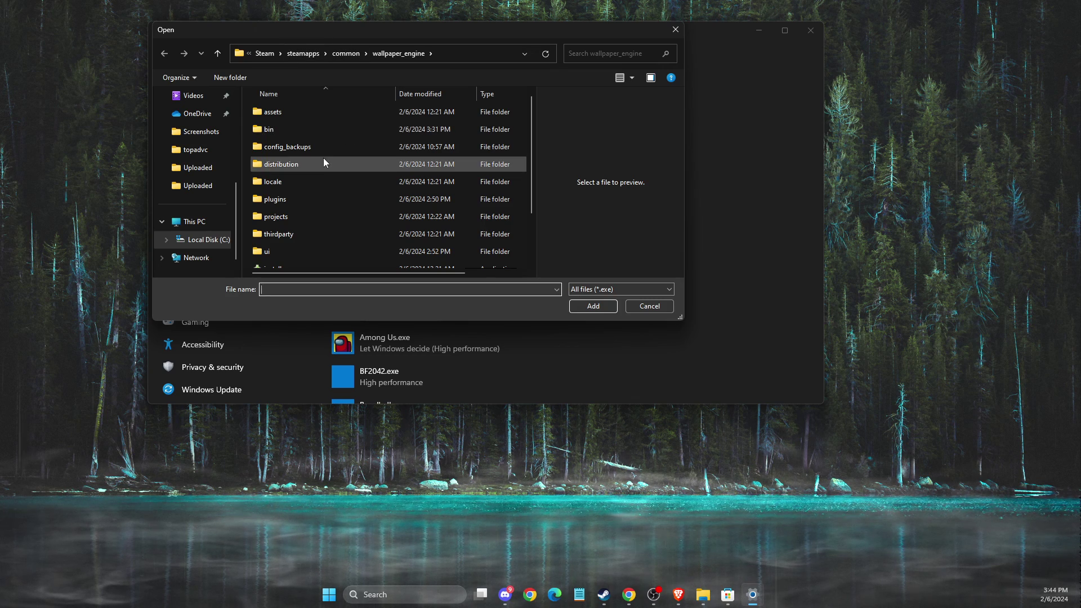
scroll(321, 169, down, 2)
click(285, 259)
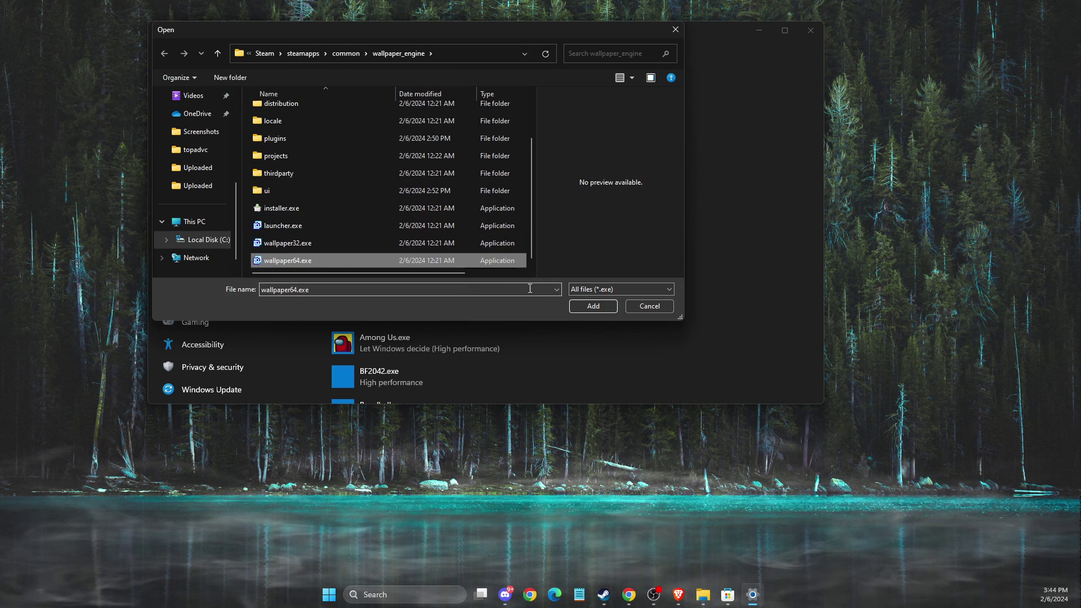
click(647, 307)
click(811, 32)
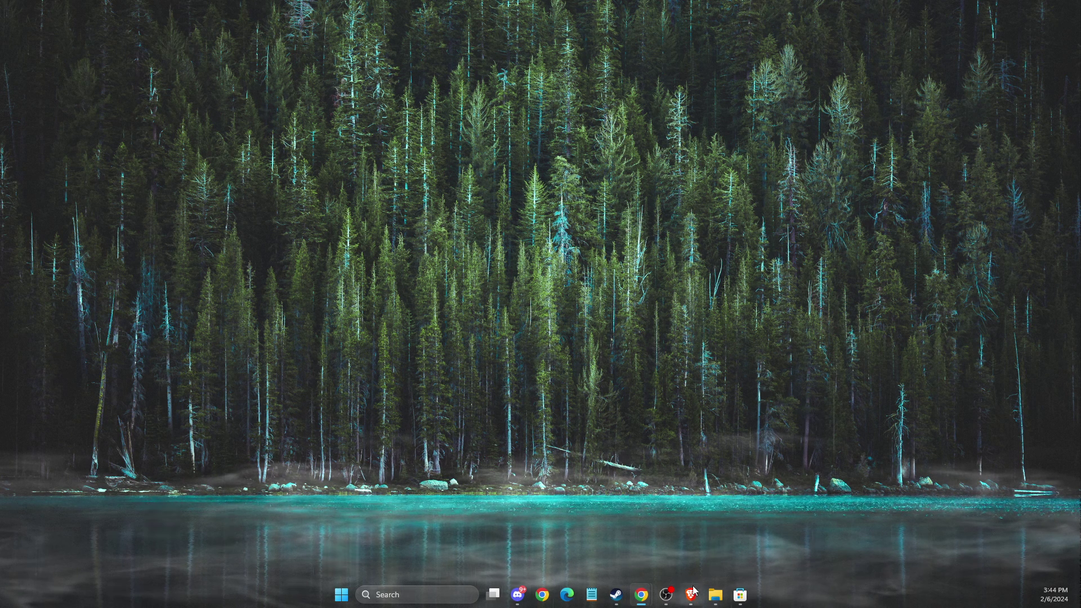
mouse_move(684, 595)
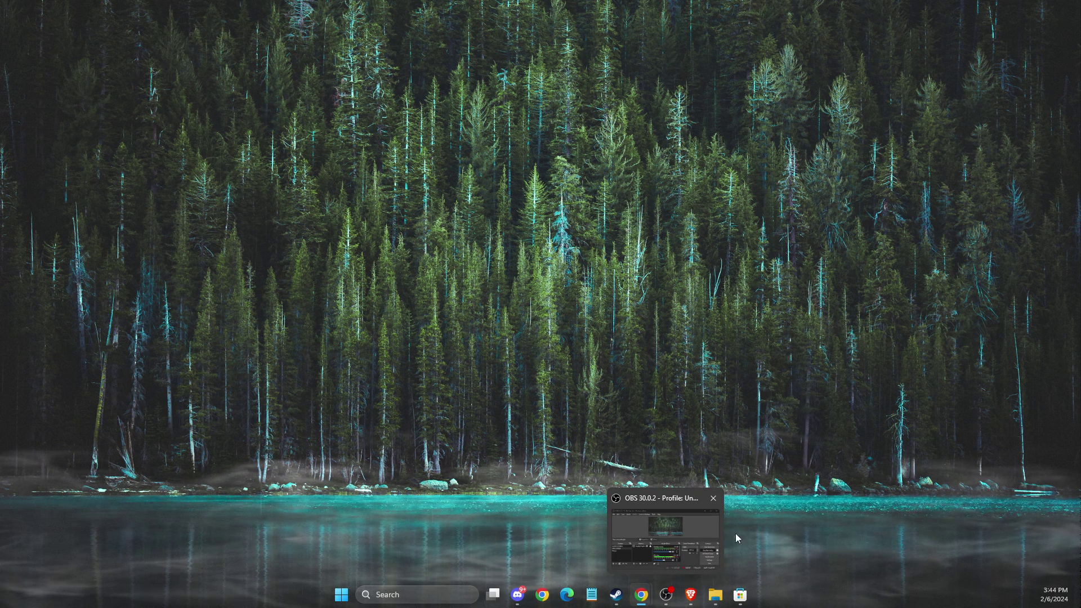
click(670, 596)
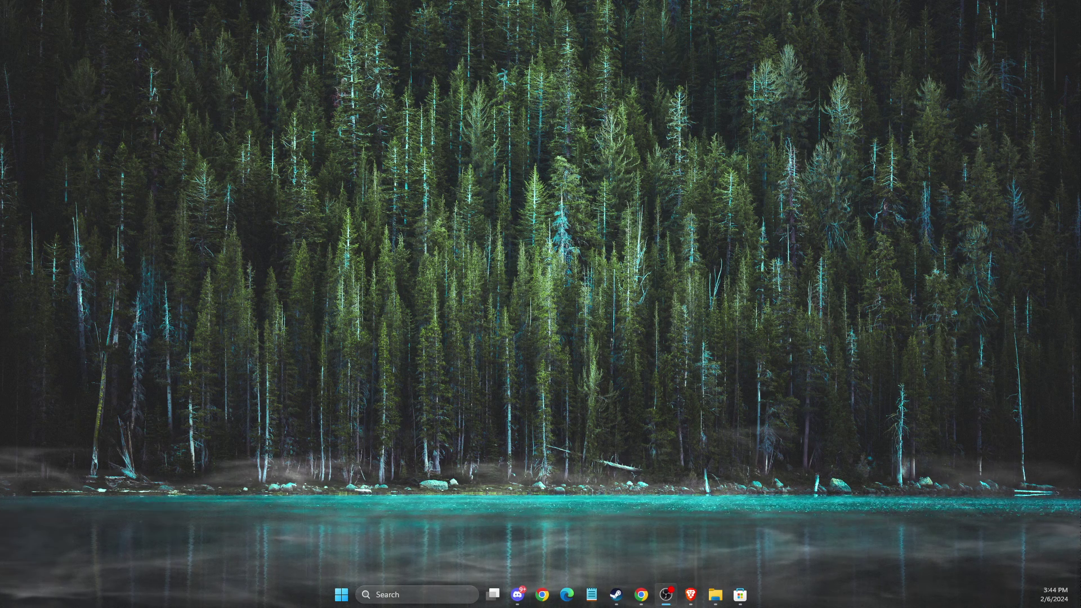